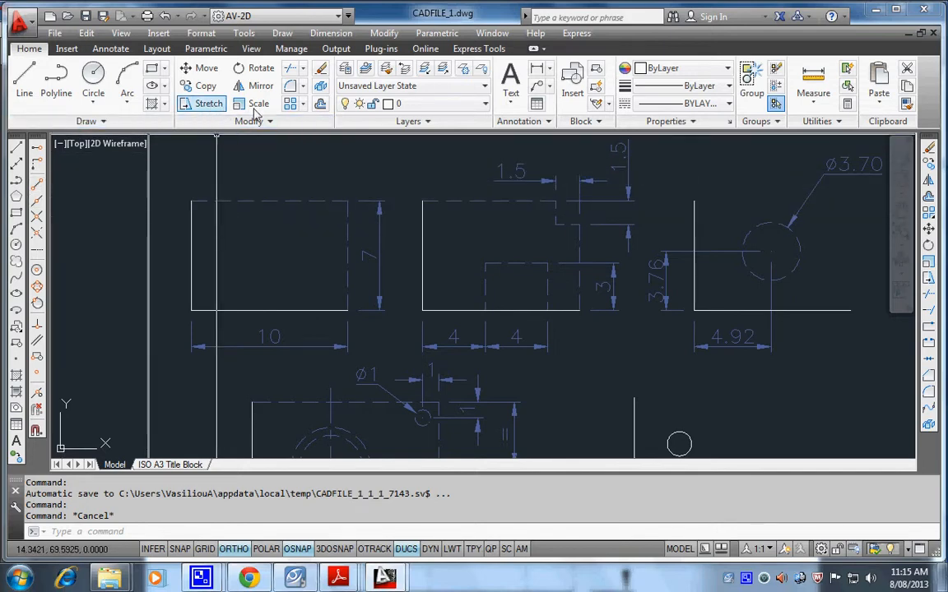
Step: Offset the left vertical line of the first figure 10 to the right to form its right side
click(320, 104)
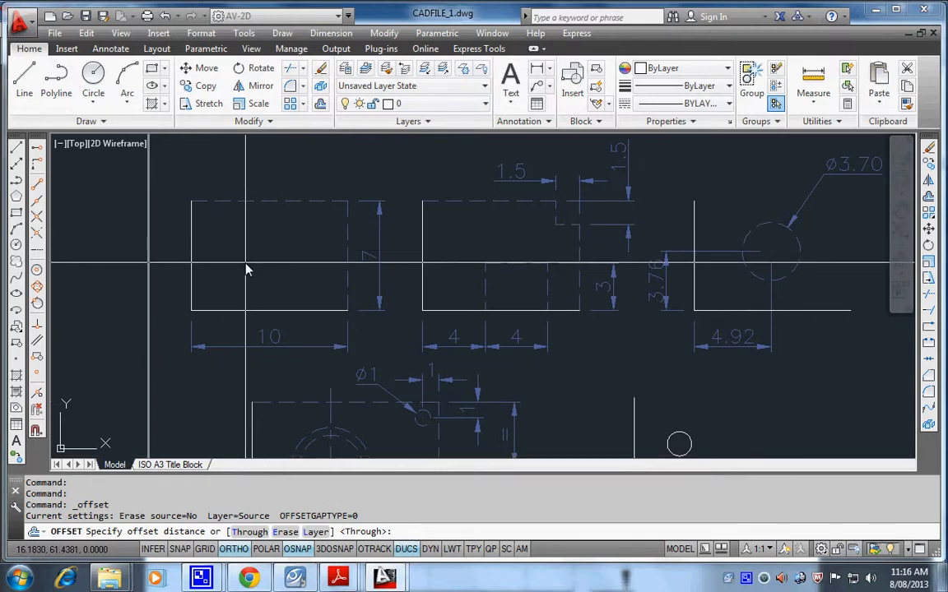
text(10)
key(Return)
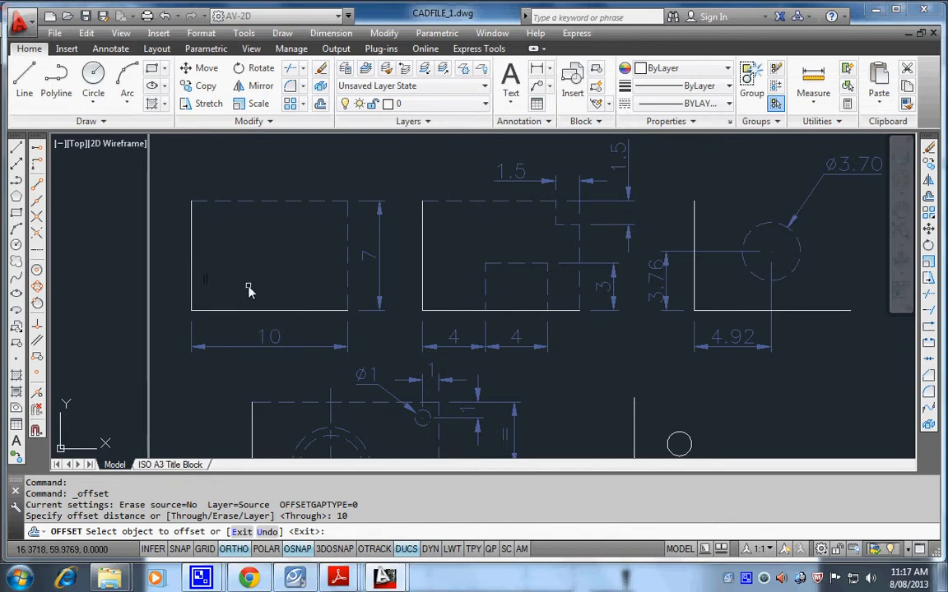
click(191, 273)
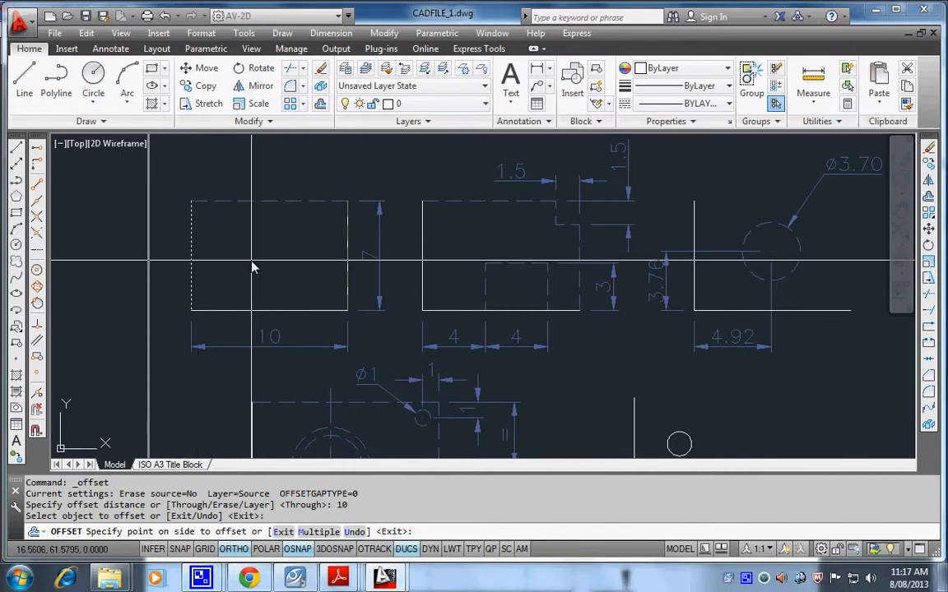
middle_drag(292, 275, 415, 286)
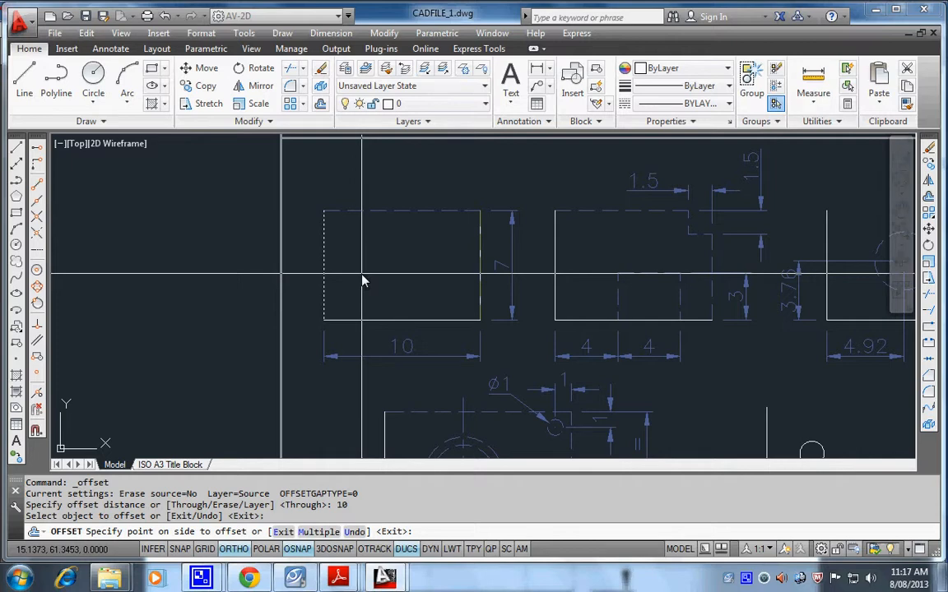
click(603, 258)
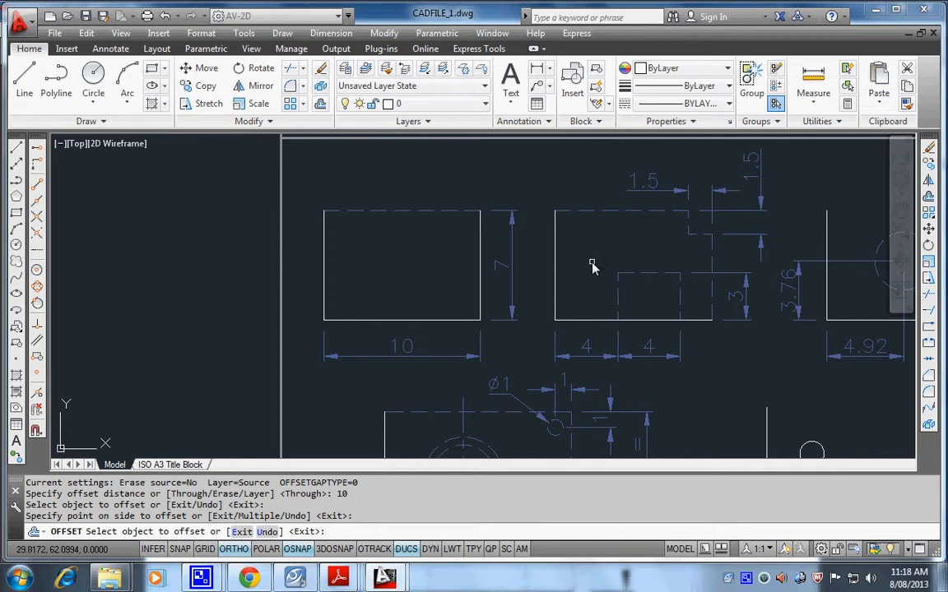
key(Return)
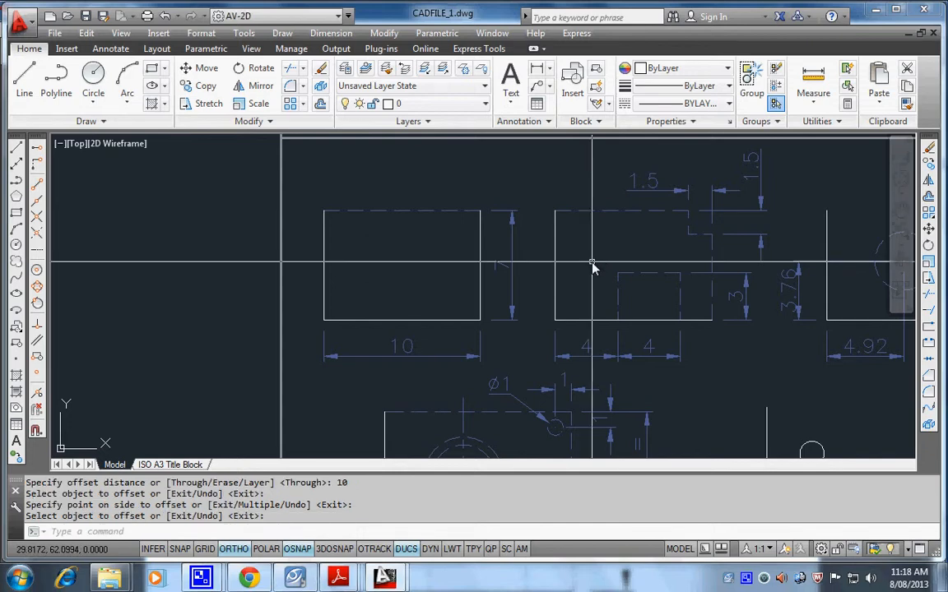
Step: Offset the bottom line of the first figure 7 upward to close the rectangle
click(320, 105)
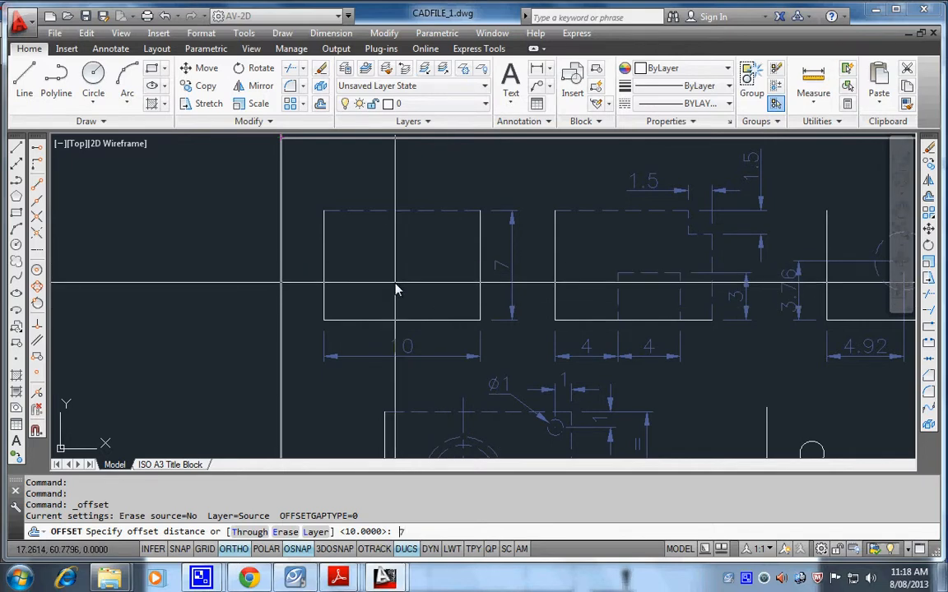
text(7)
key(Return)
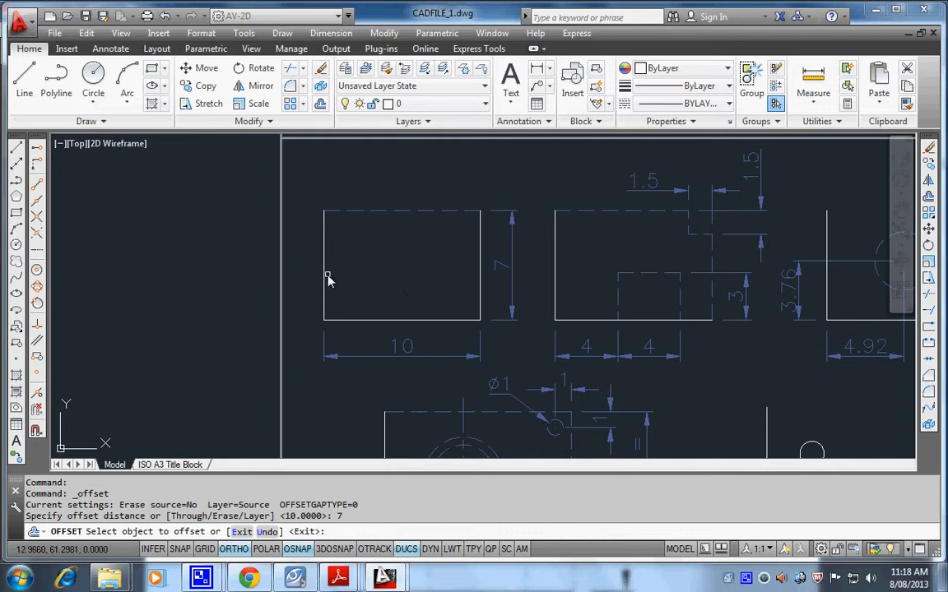
click(422, 321)
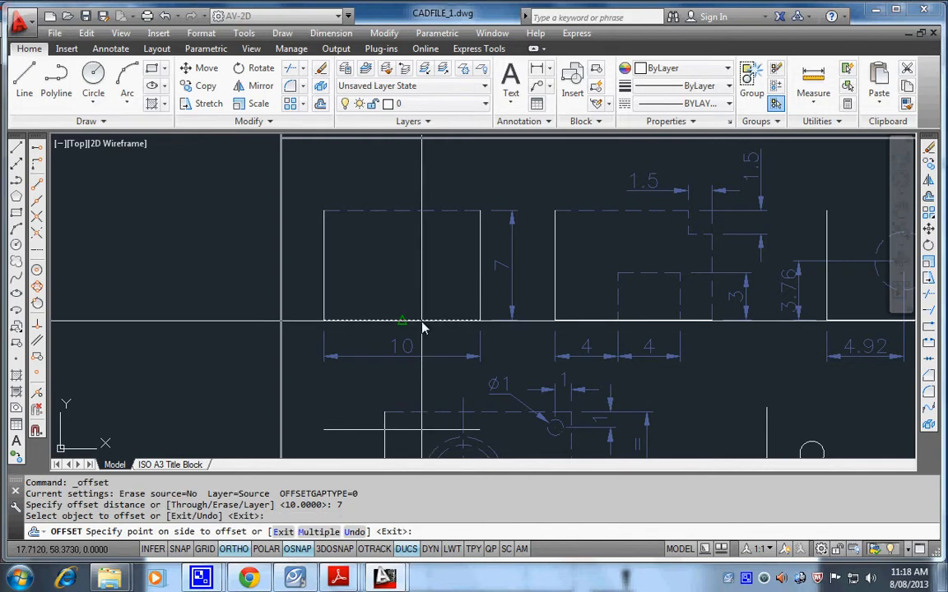
click(419, 265)
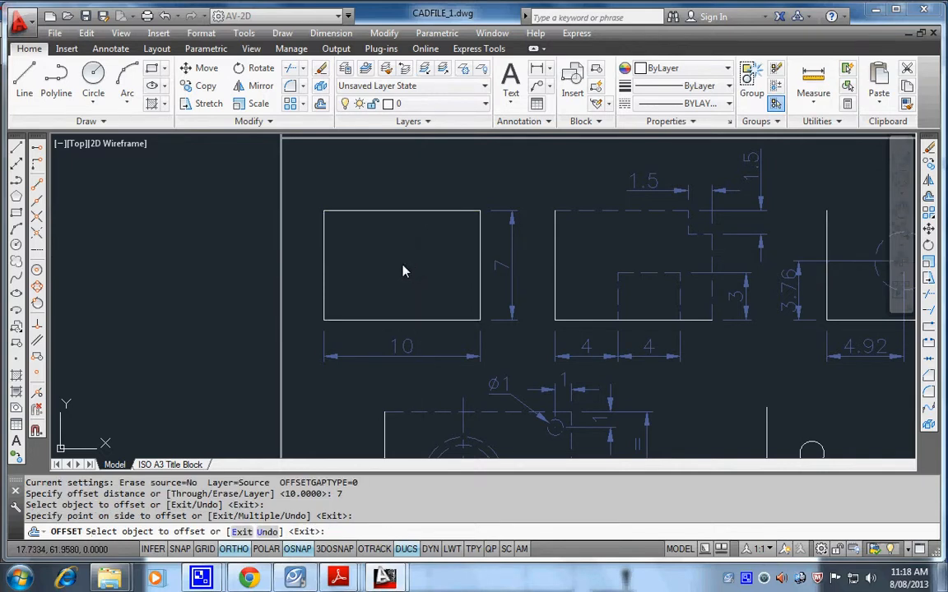
Step: Offset the rectangle's top line a further 7 upward into the cell above
middle_drag(403, 271, 392, 383)
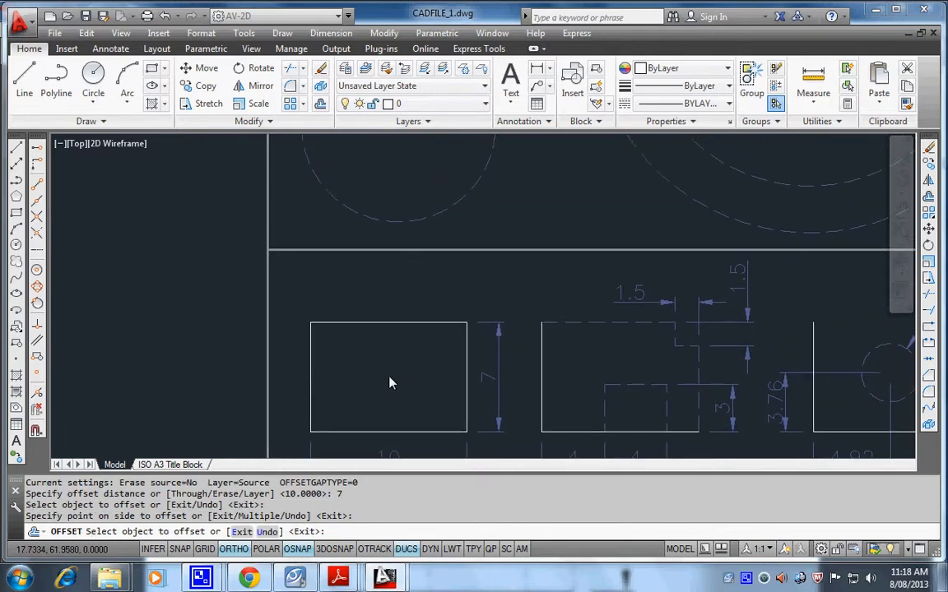
click(412, 326)
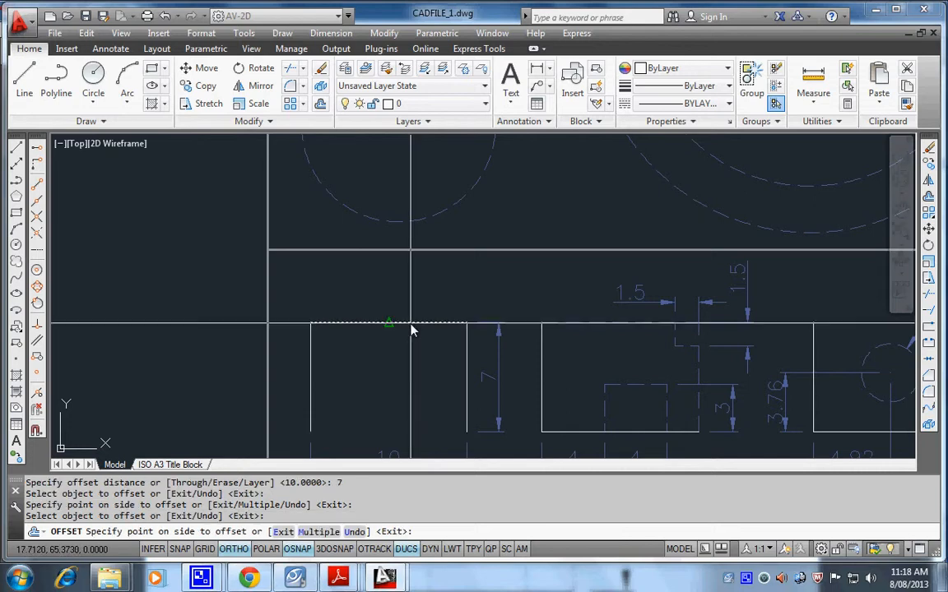
click(415, 292)
Step: In the adjacent cell with the large L shape, offset the vertical line 7 to the left and the horizontal line 7 upward
scroll(399, 310, down, 3)
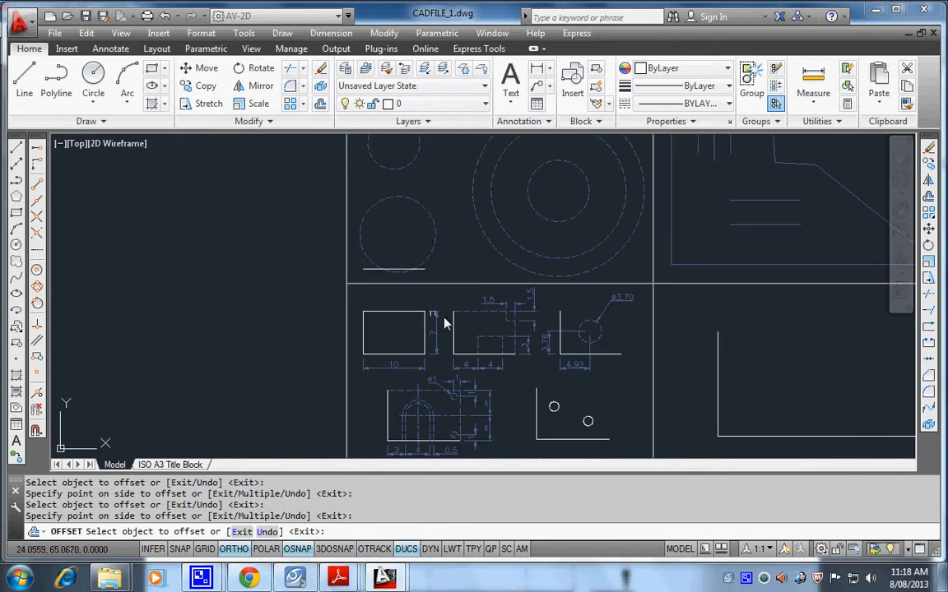
click(716, 389)
click(665, 405)
click(742, 437)
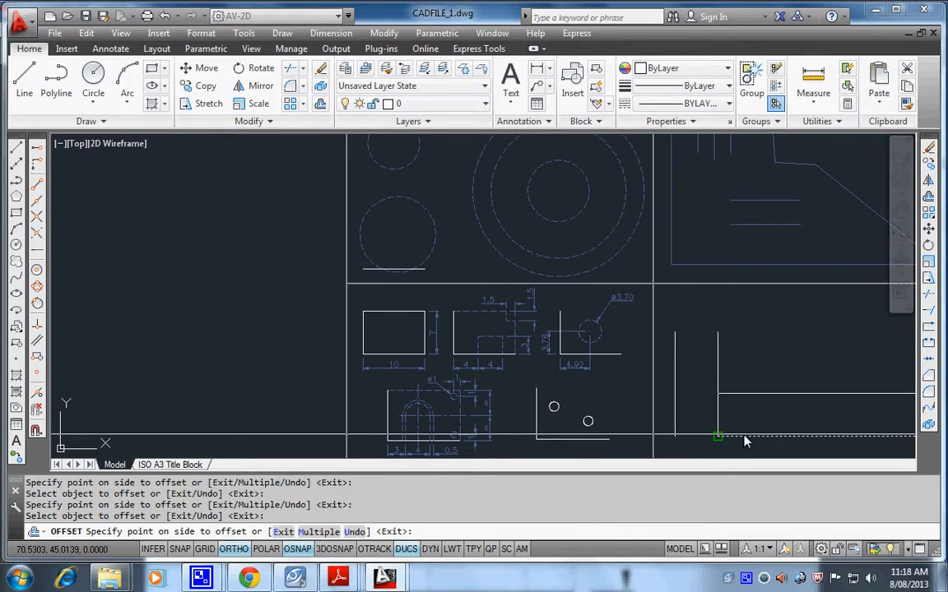
click(752, 351)
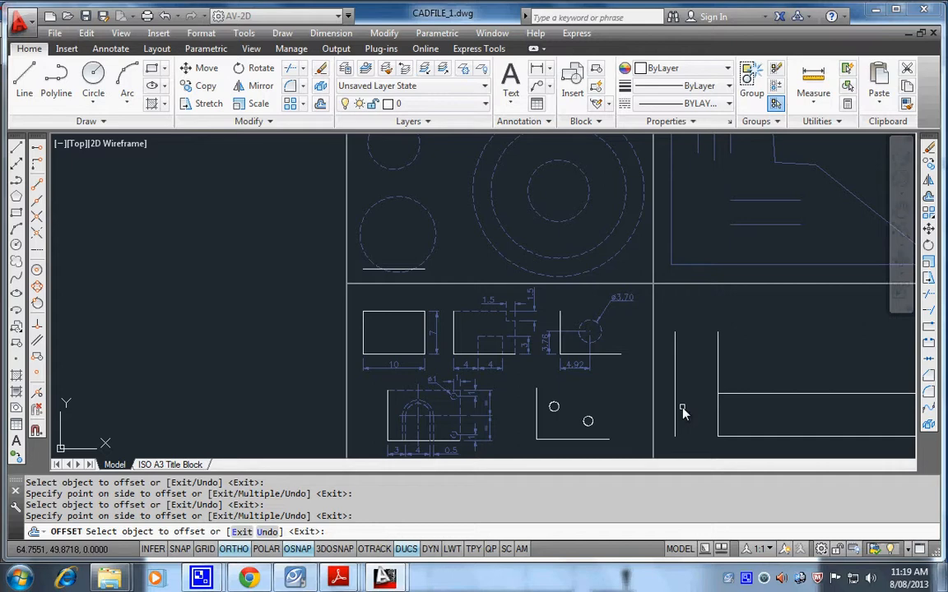
key(Return)
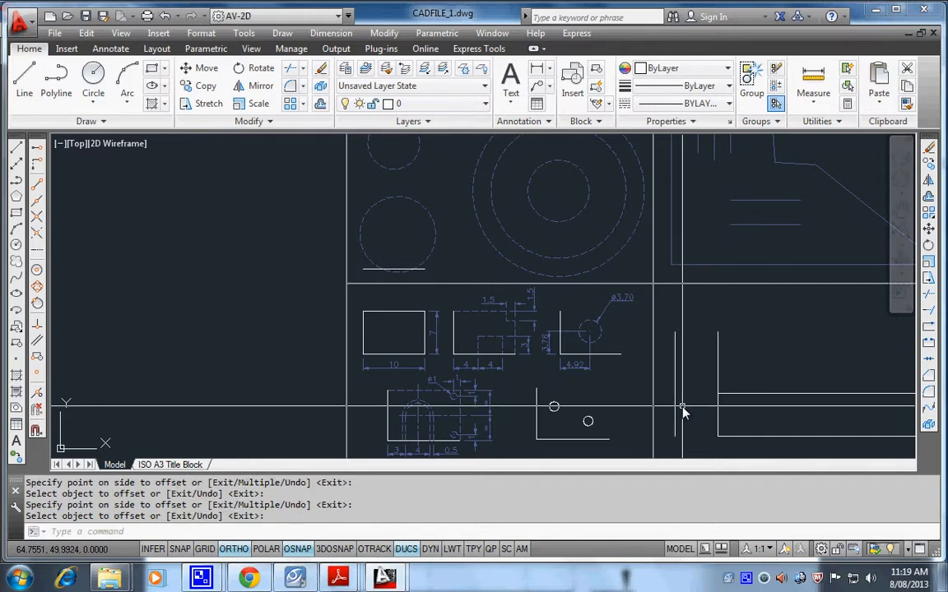
key(Return)
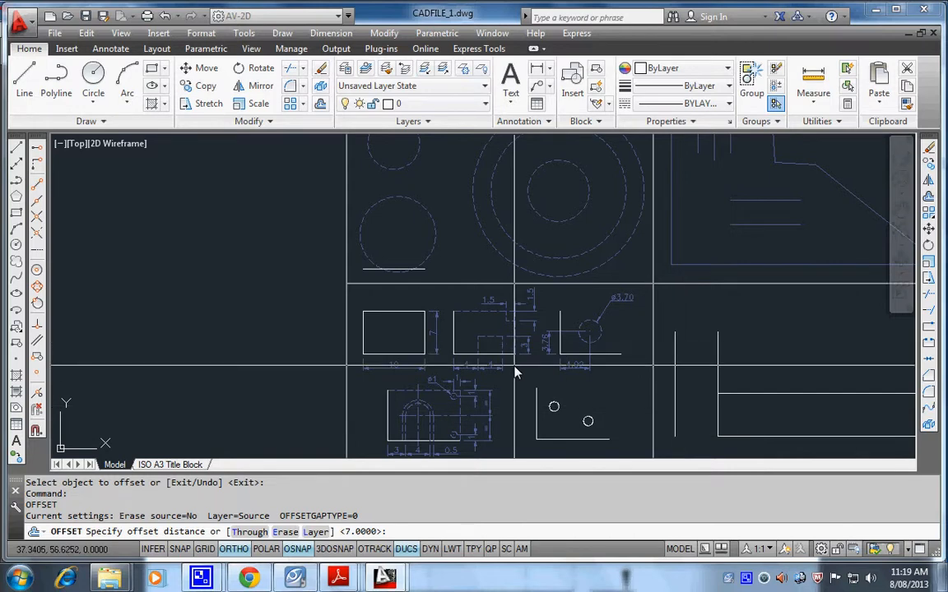
key(Escape)
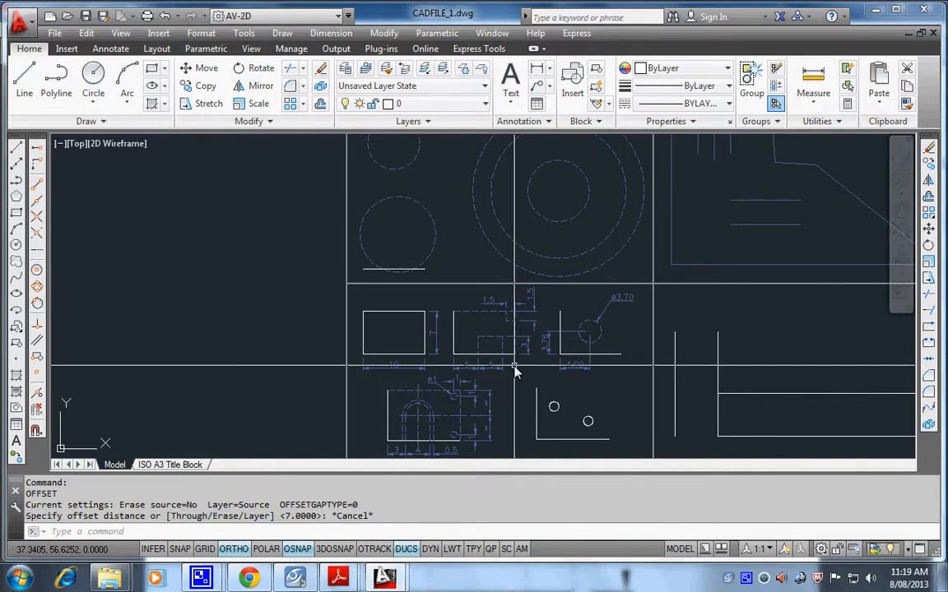
middle_drag(456, 364, 357, 359)
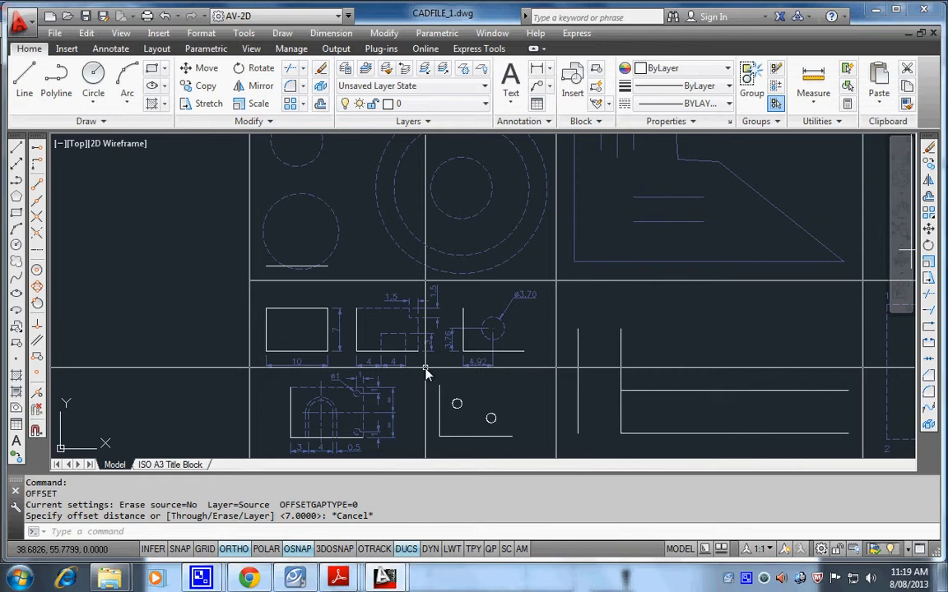
click(320, 103)
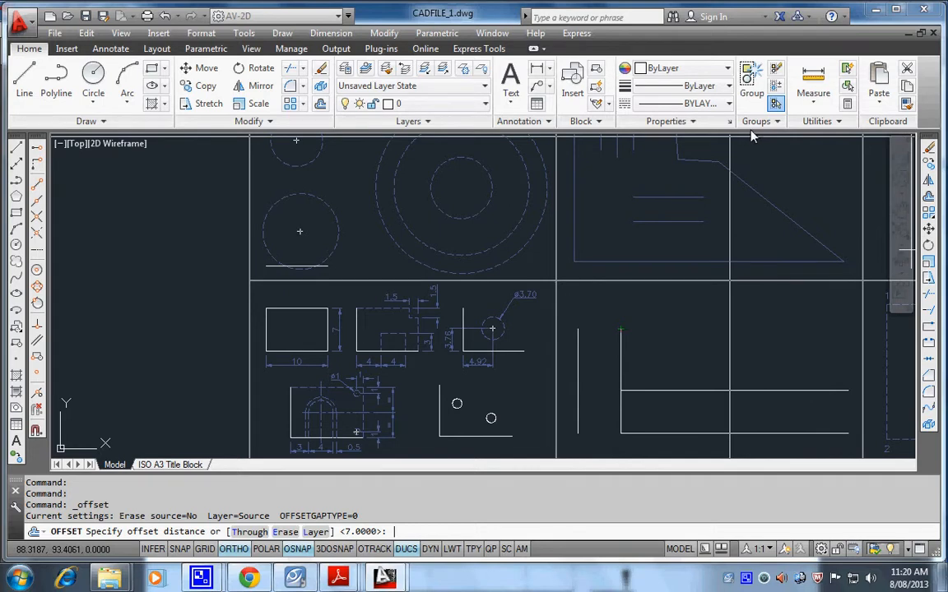
key(Escape)
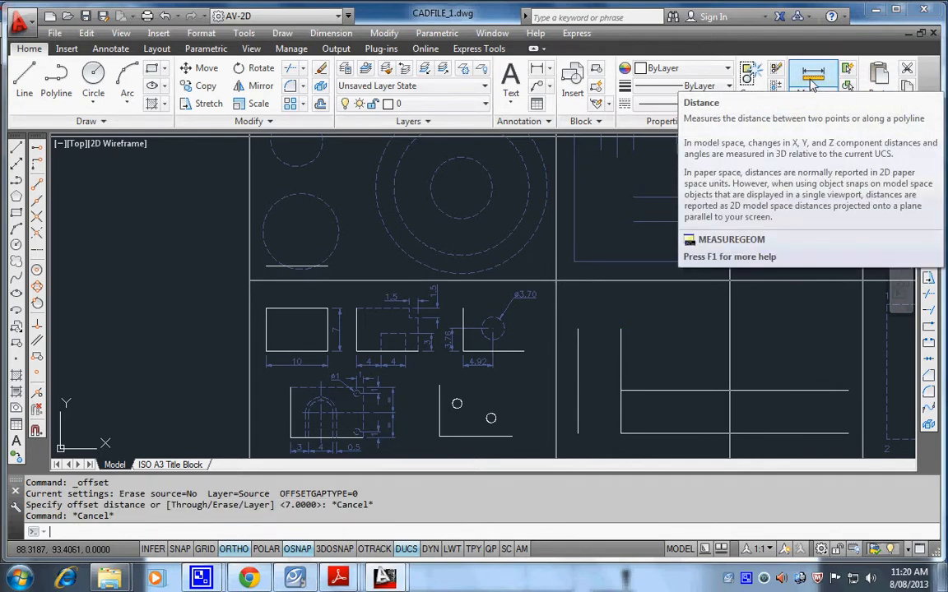
Step: Measure the distance between the upper ends of the two parallel vertical lines and highlight the reported distance
click(812, 87)
click(579, 331)
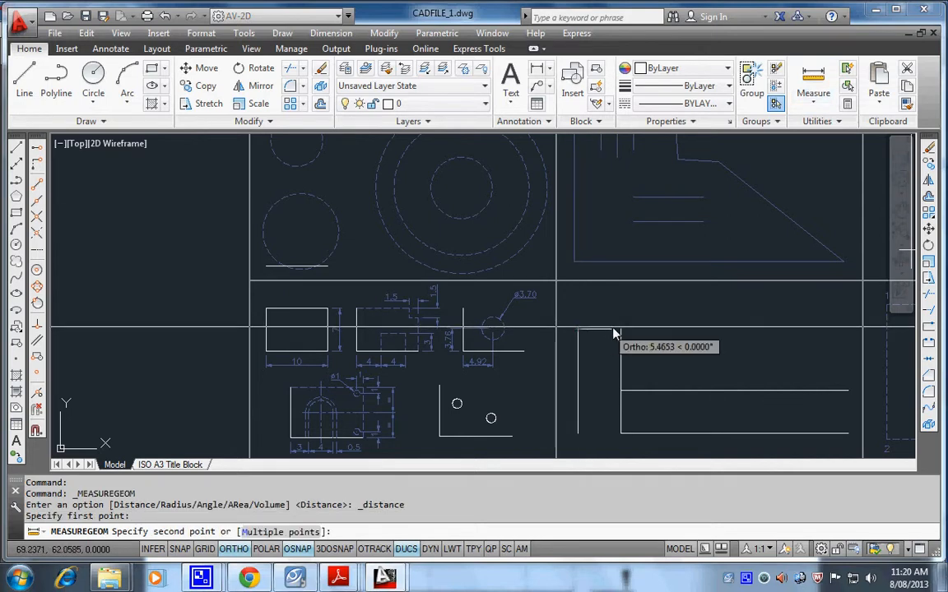
click(620, 331)
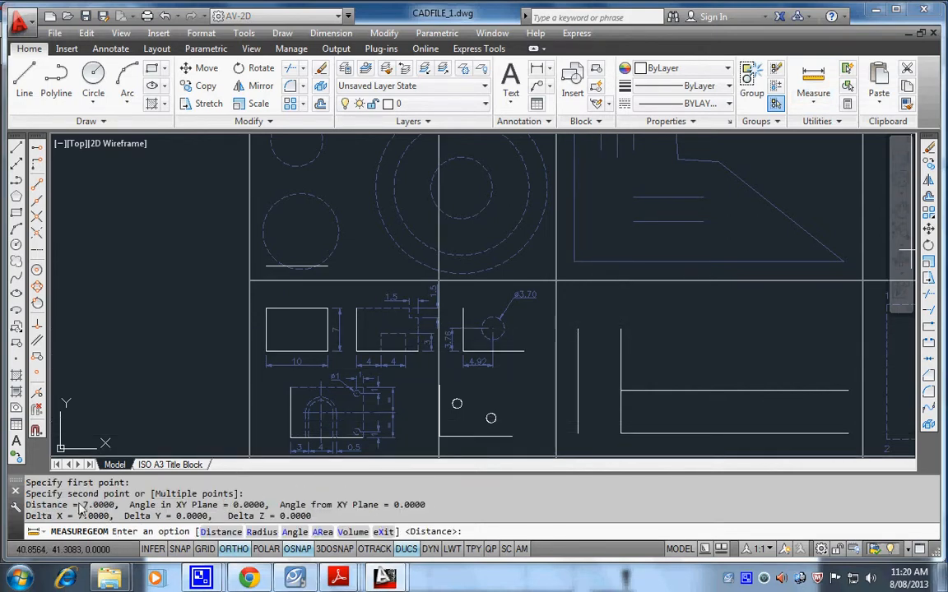
drag(114, 504, 82, 505)
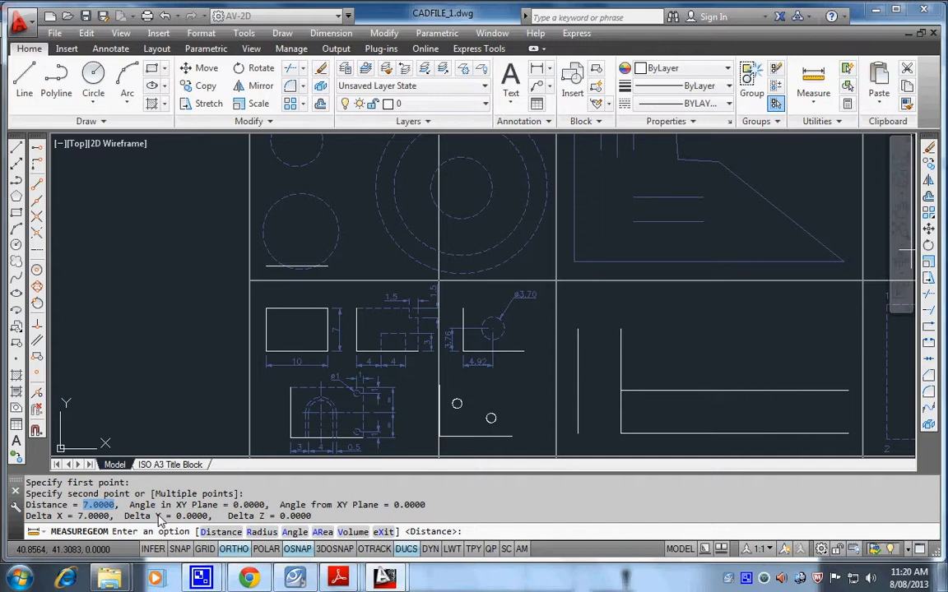
Step: Offset the vertical line of the two-circle figure to the left, picking the gap between the two parallel vertical lines as the distance
click(319, 103)
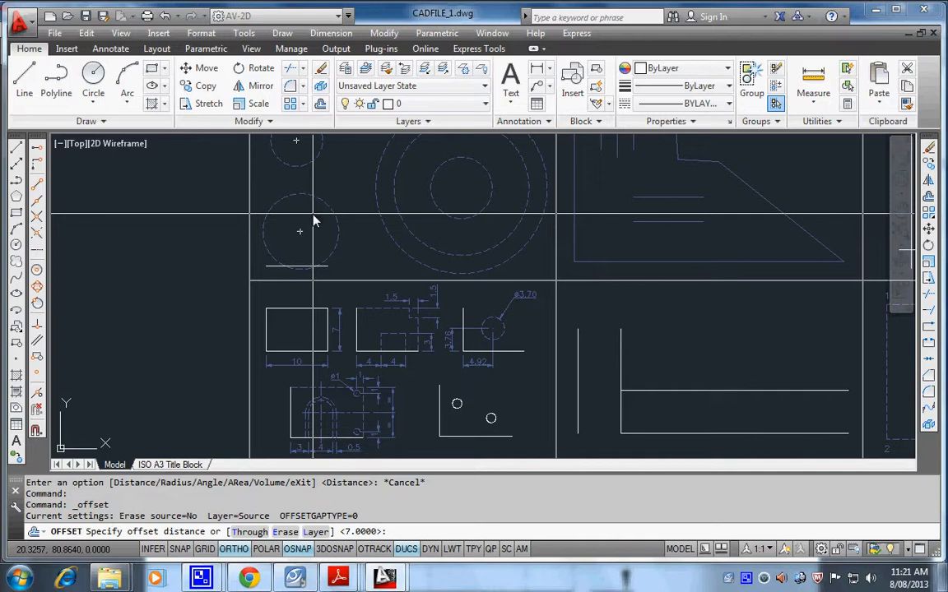
key(Escape)
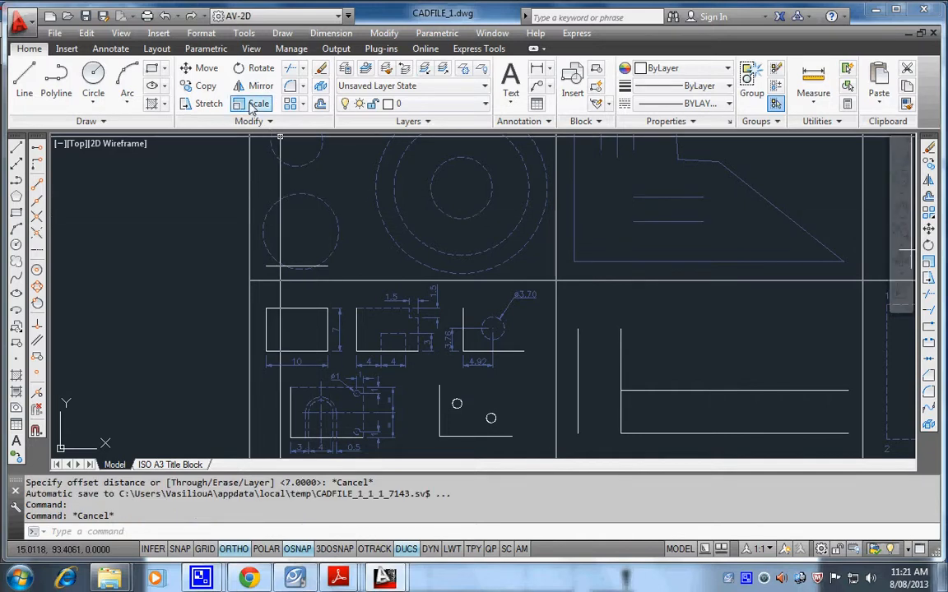
click(320, 104)
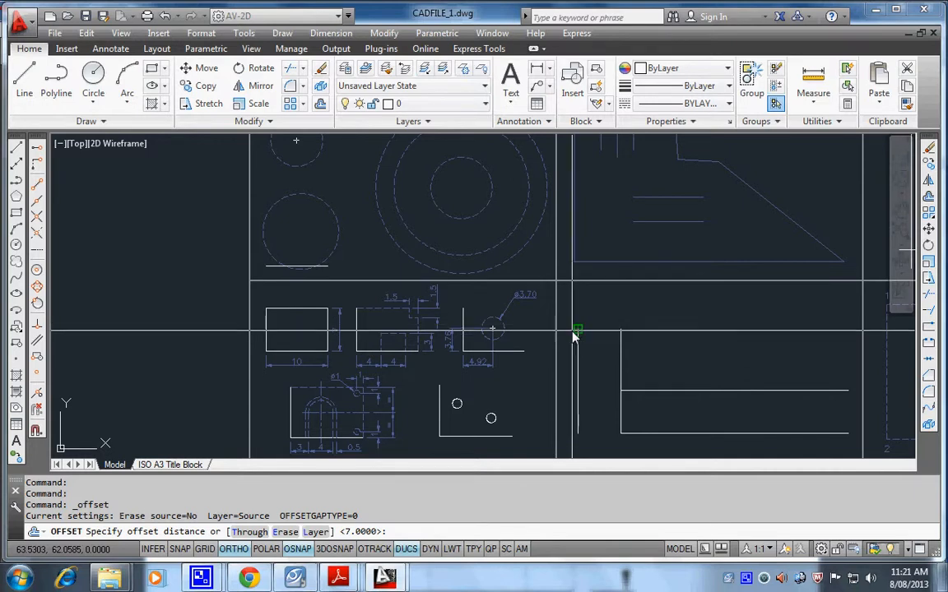
click(576, 331)
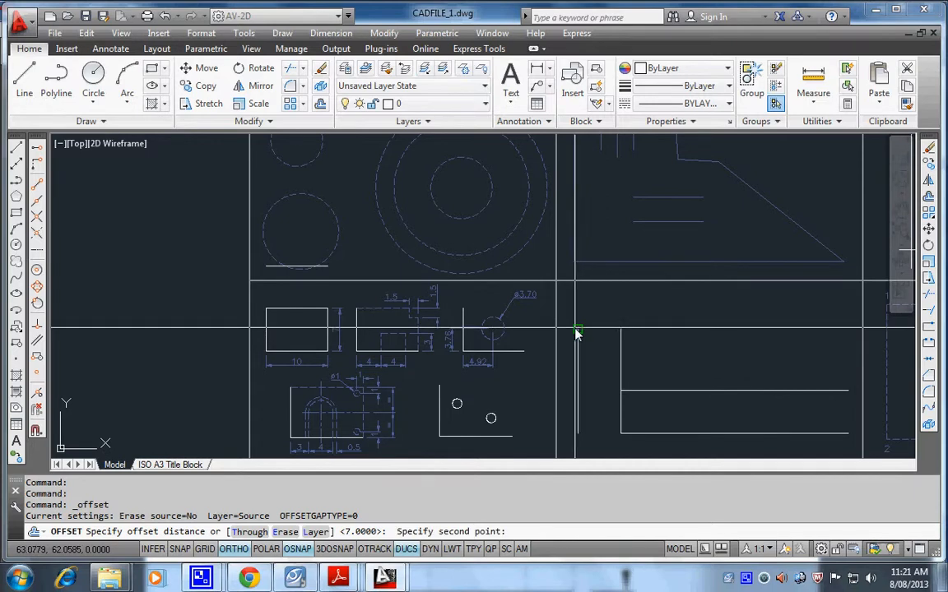
click(618, 331)
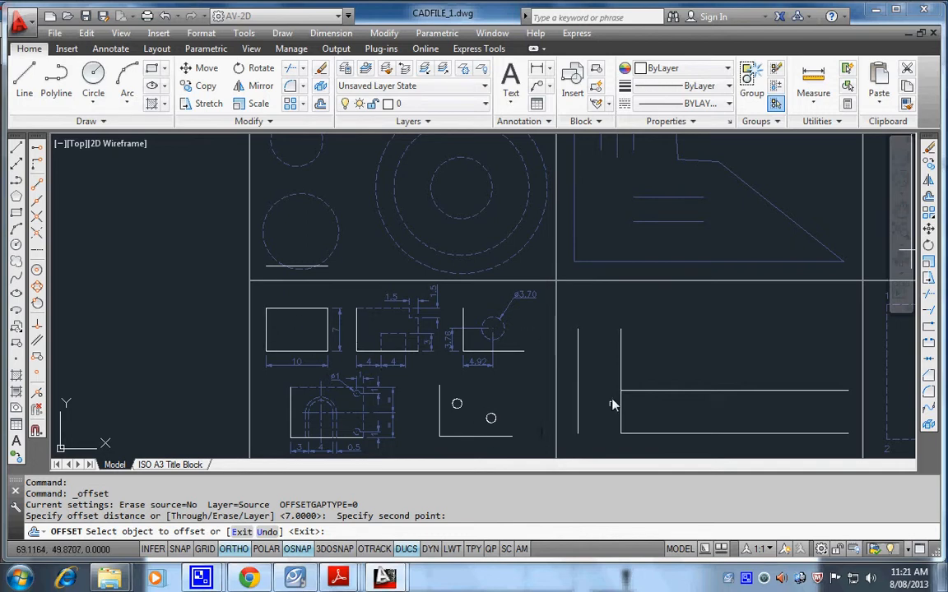
click(438, 420)
click(366, 381)
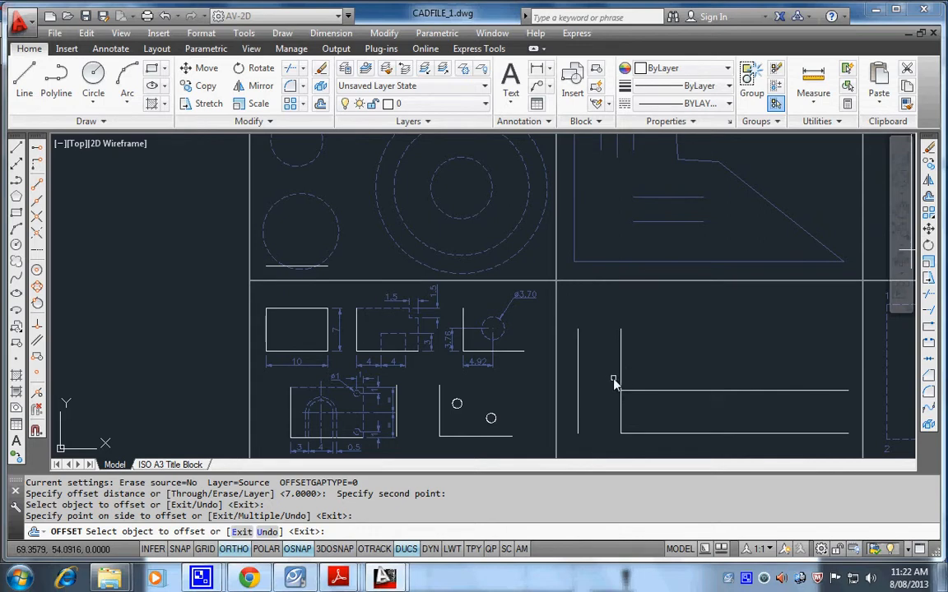
key(Return)
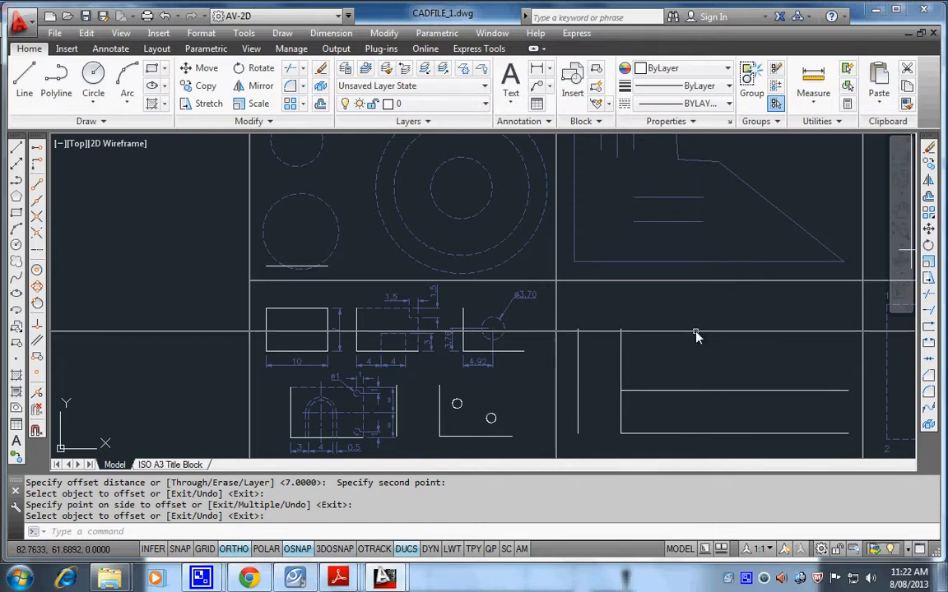
Step: Look over the whole drawing sheet, then examine the dimensioned notched figure beside the completed rectangle
scroll(696, 335, down, 5)
middle_drag(704, 327, 511, 338)
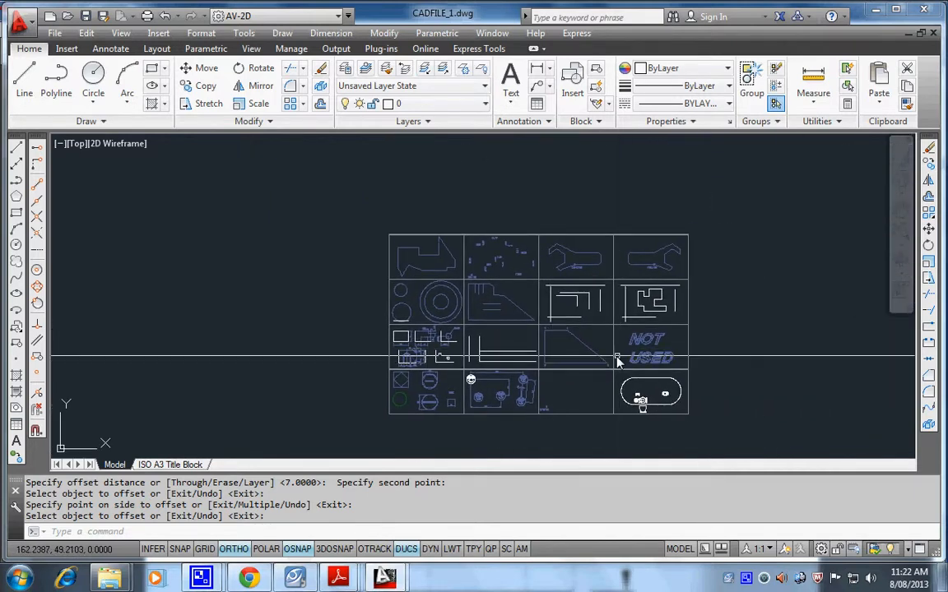
scroll(436, 349, up, 4)
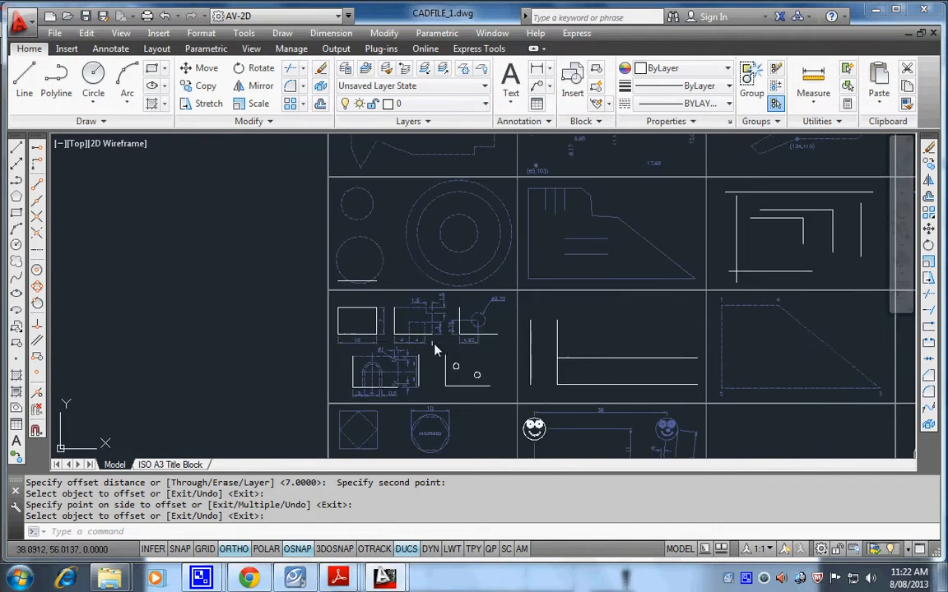
scroll(436, 349, up, 4)
middle_drag(387, 313, 451, 328)
scroll(454, 345, up, 3)
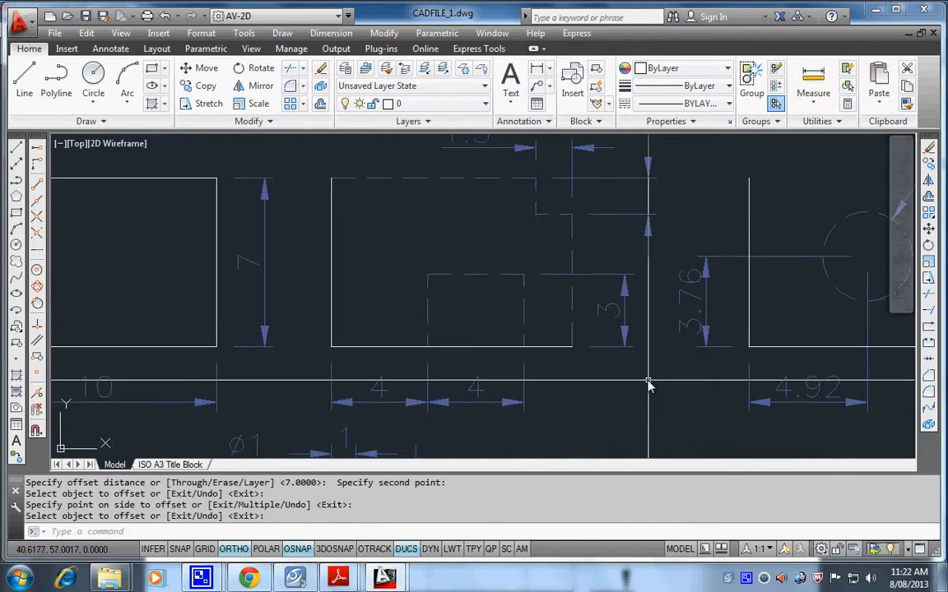
scroll(648, 385, down, 2)
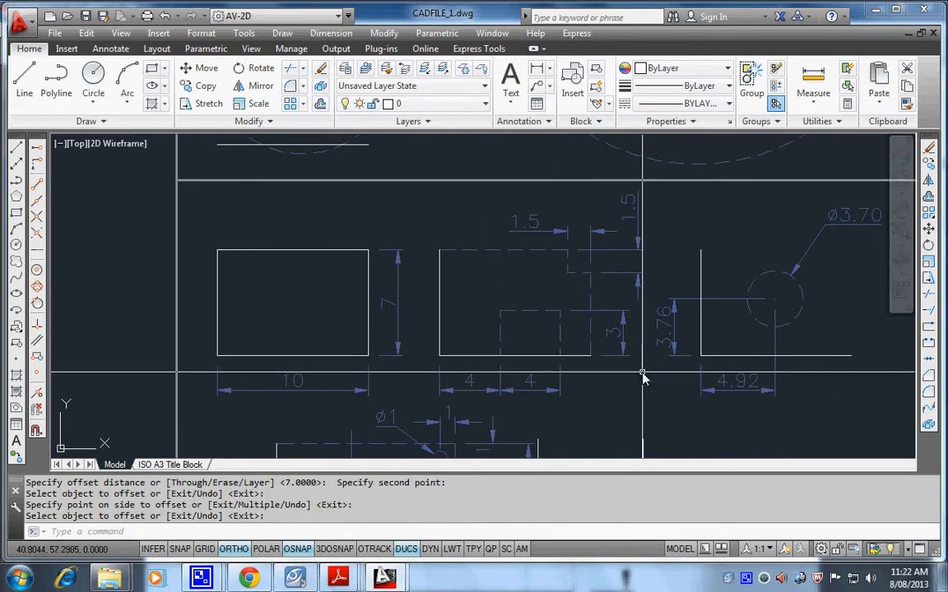
Step: Offset the two-circle figure's horizontal base line upward, picking the length of its vertical line as the distance
middle_drag(633, 364, 634, 237)
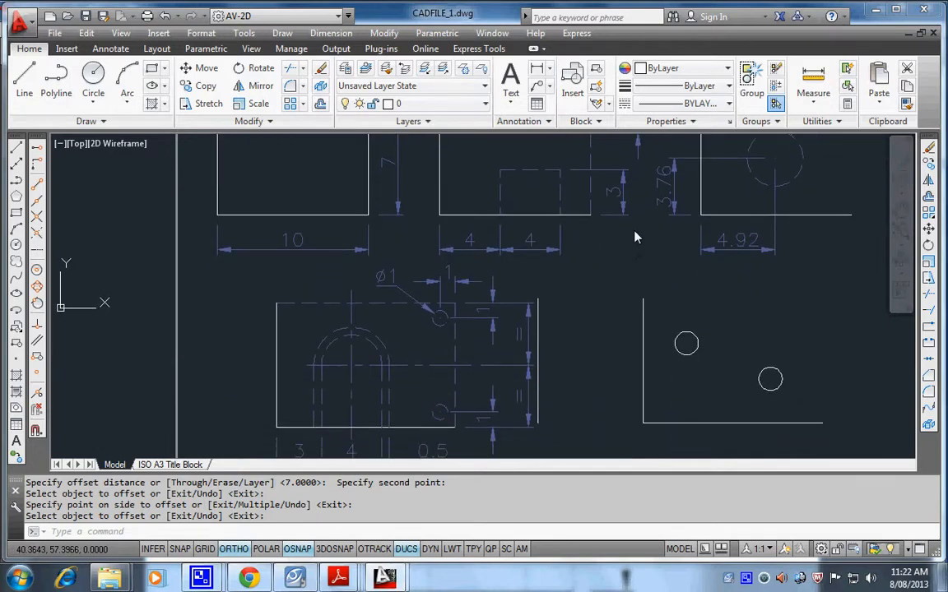
mouse_move(634, 332)
middle_down()
mouse_move(631, 281)
mouse_move(567, 313)
mouse_move(436, 314)
middle_up()
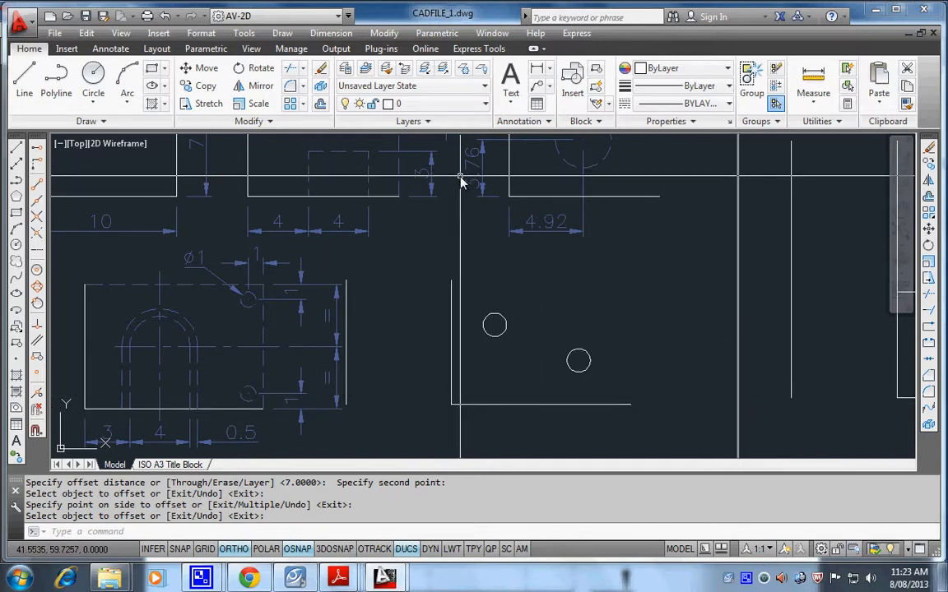
click(320, 104)
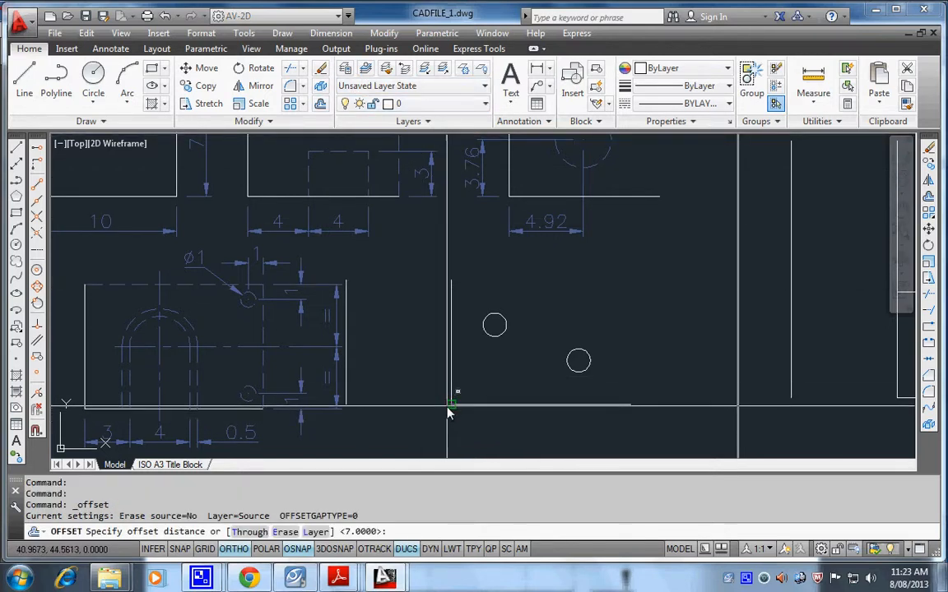
click(451, 404)
click(451, 281)
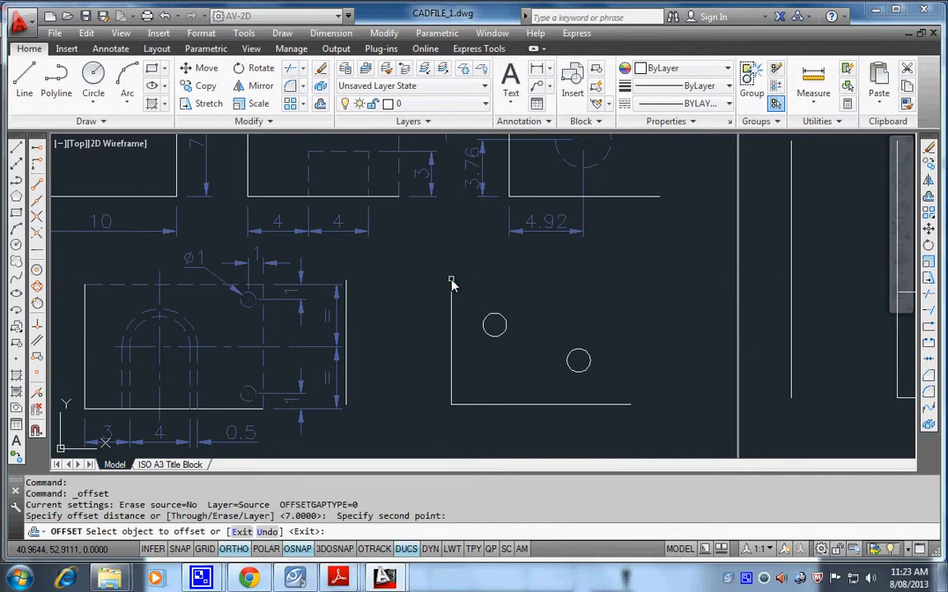
click(480, 403)
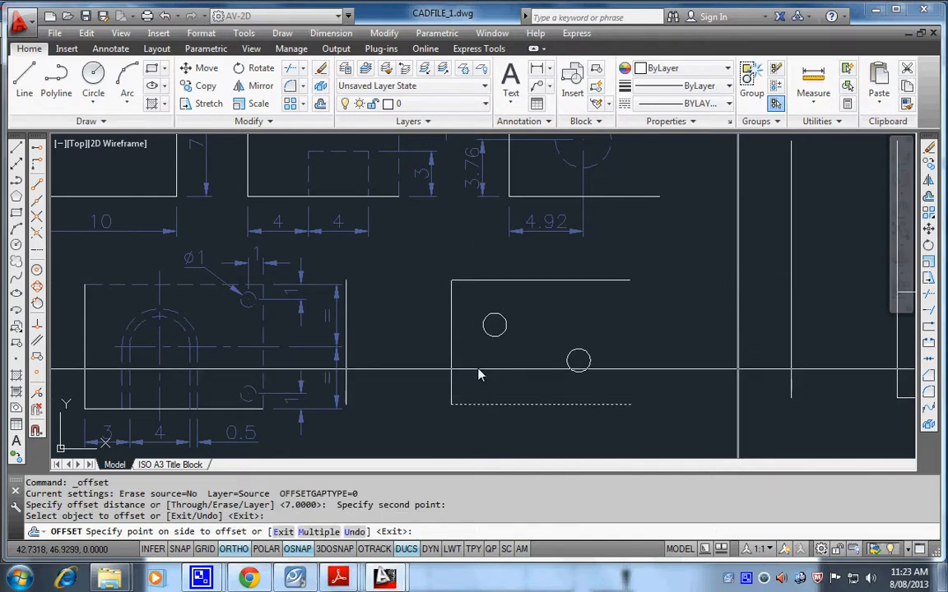
click(475, 390)
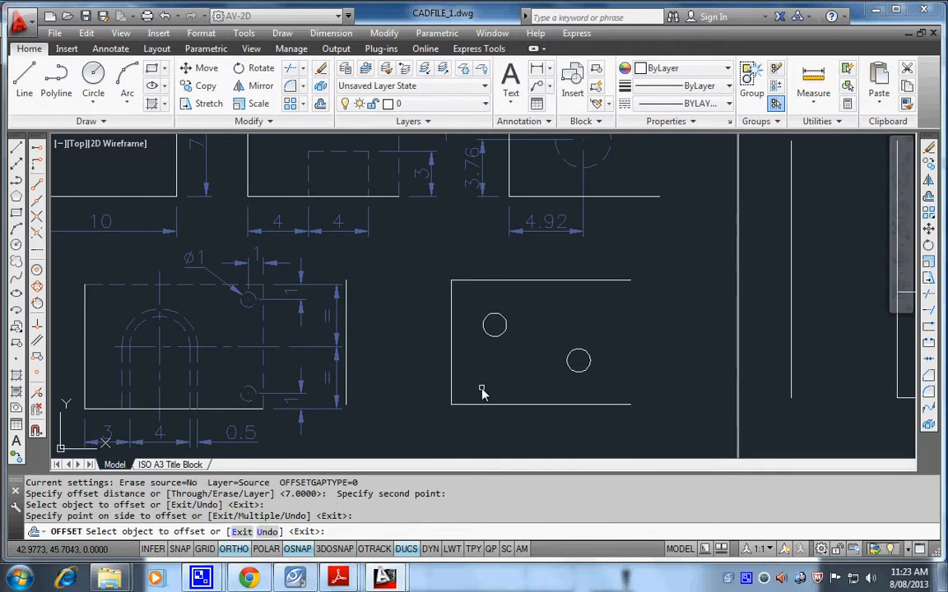
key(Return)
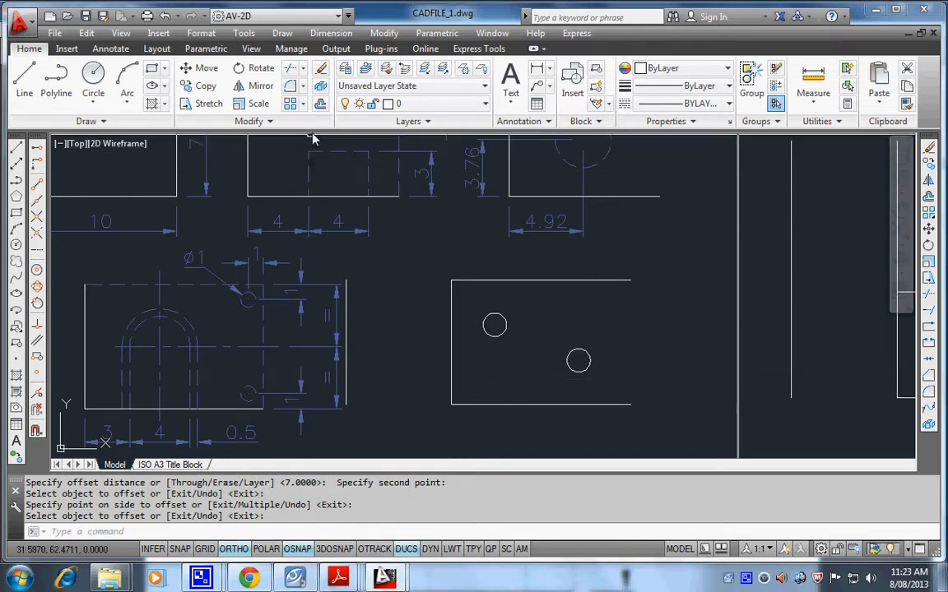
Step: Offset the two-circle figure's vertical line to the right, picking the length of the base line as the distance
click(320, 105)
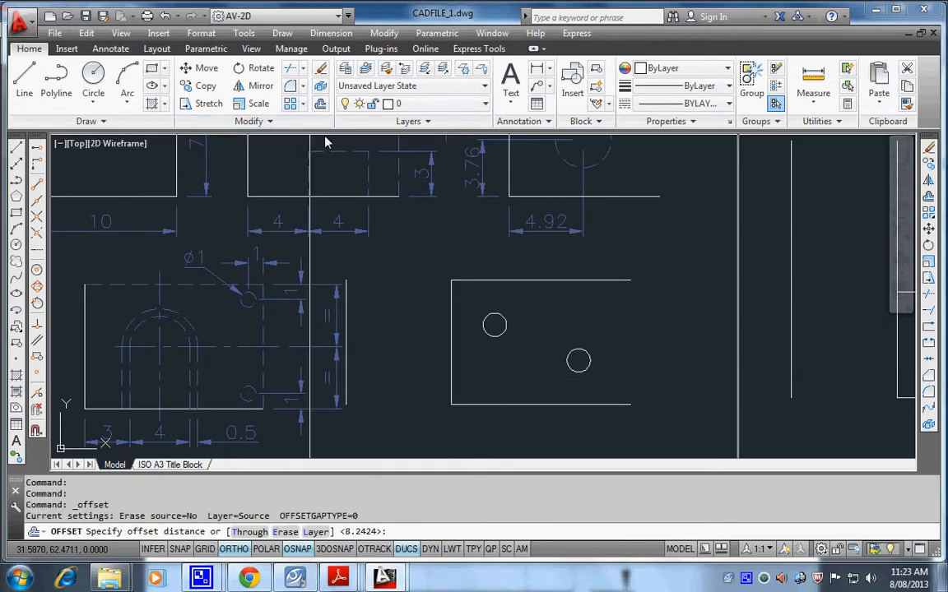
click(450, 404)
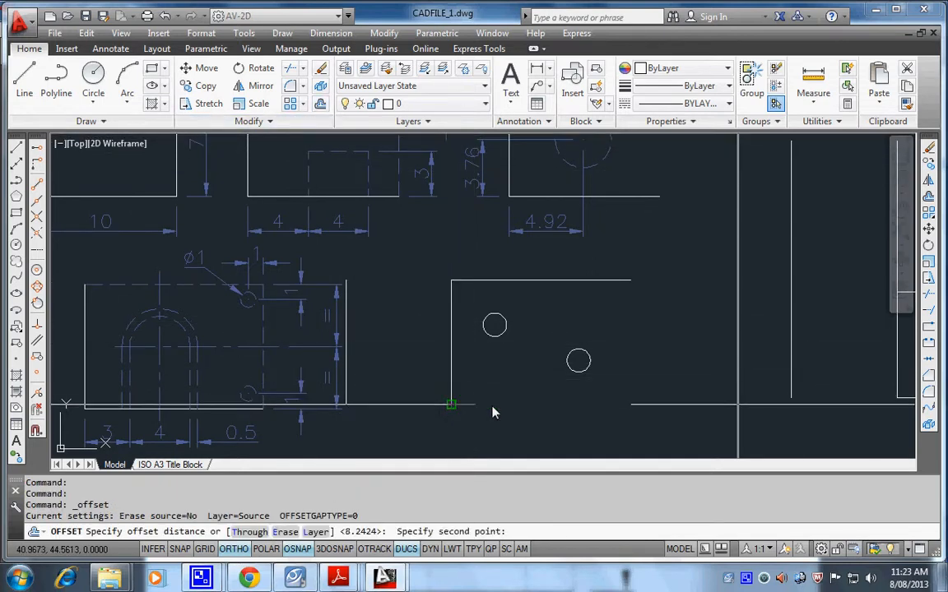
click(627, 407)
click(452, 352)
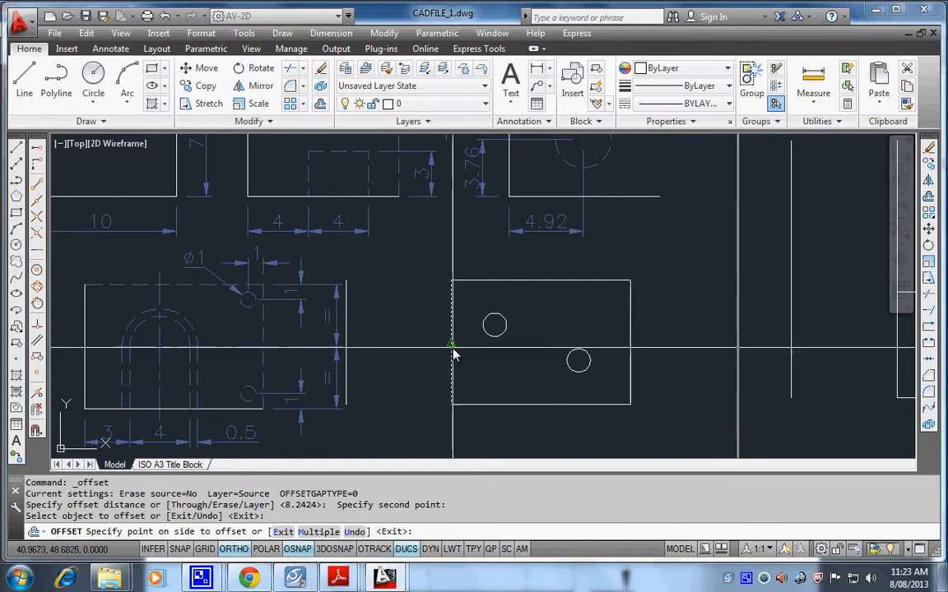
click(566, 358)
key(Return)
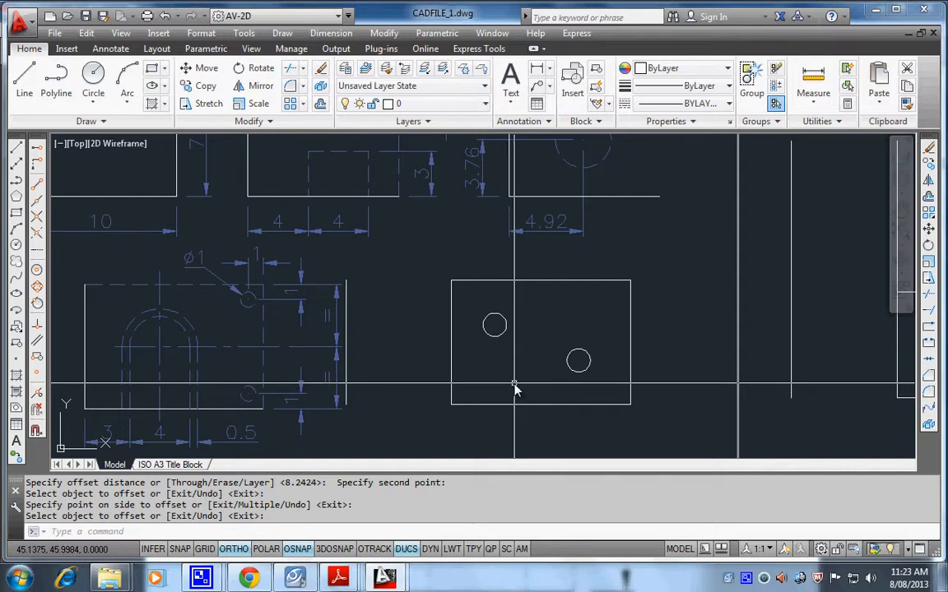
Step: Erase the two offset lines that form the upper and right sides of the two-circle figure's rectangle
text(e)
key(Return)
click(643, 312)
click(615, 269)
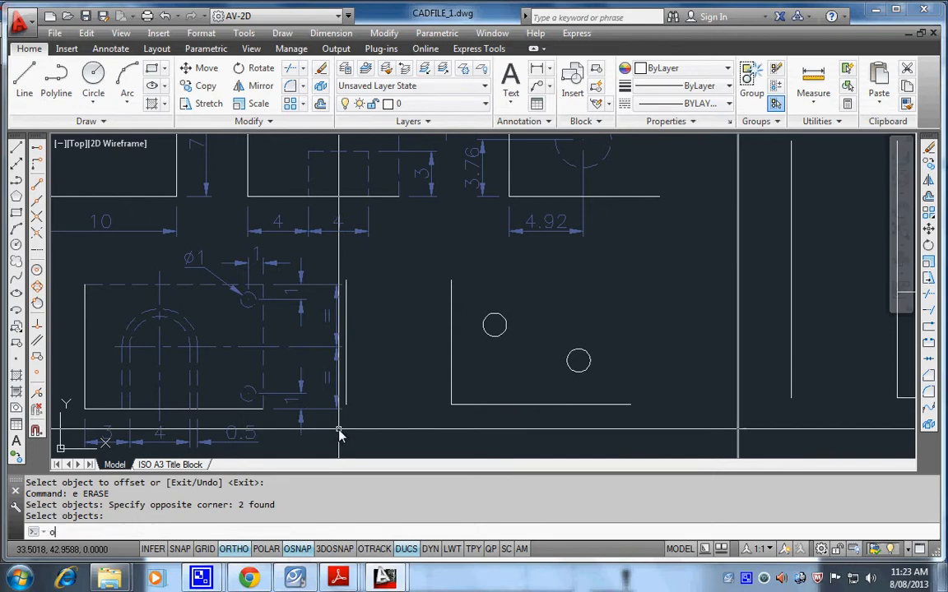
Step: With Offset's Through option, offset the two-circle figure's vertical line through the base line's right end and the base line through the vertical line's upper end
text(o)
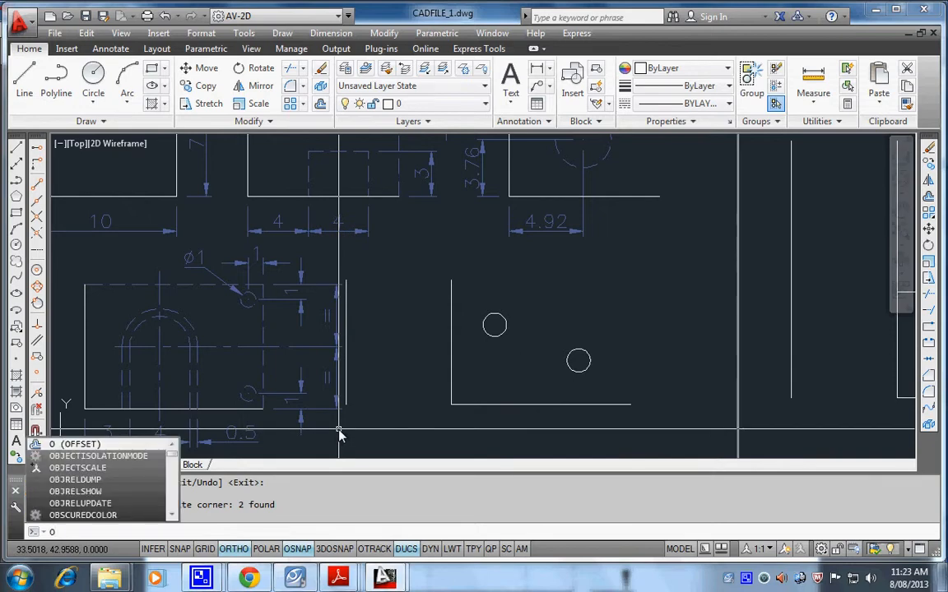
key(Return)
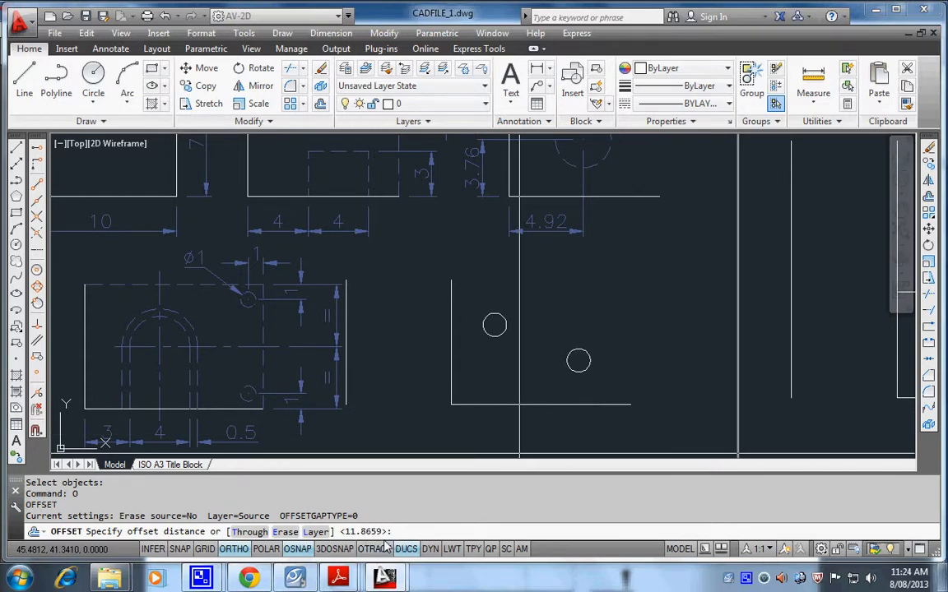
click(250, 532)
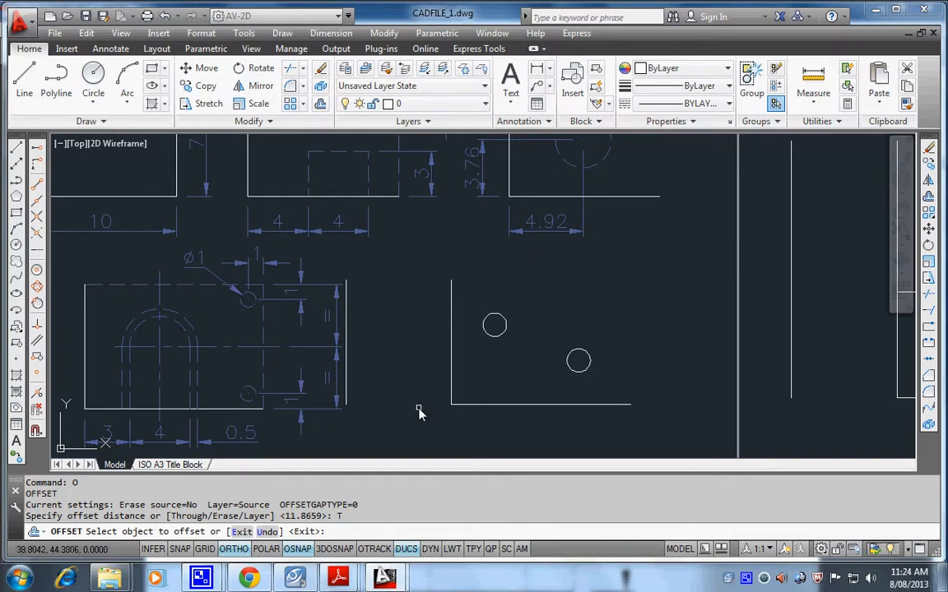
click(451, 366)
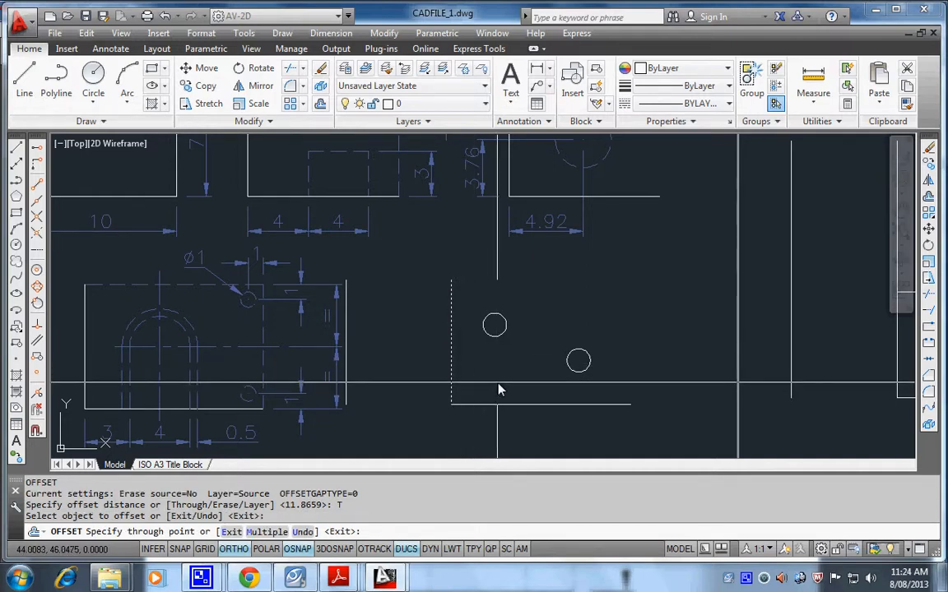
click(630, 407)
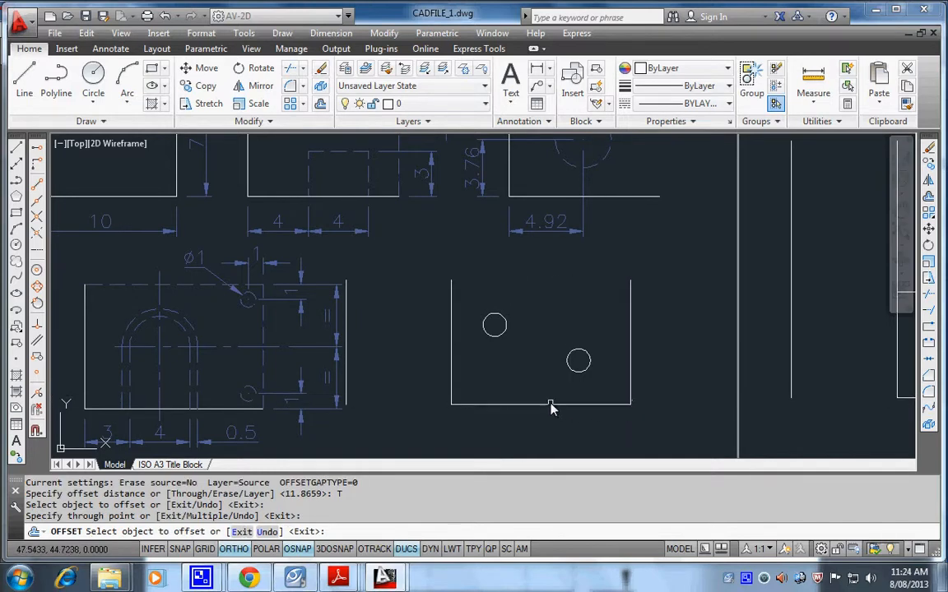
click(485, 405)
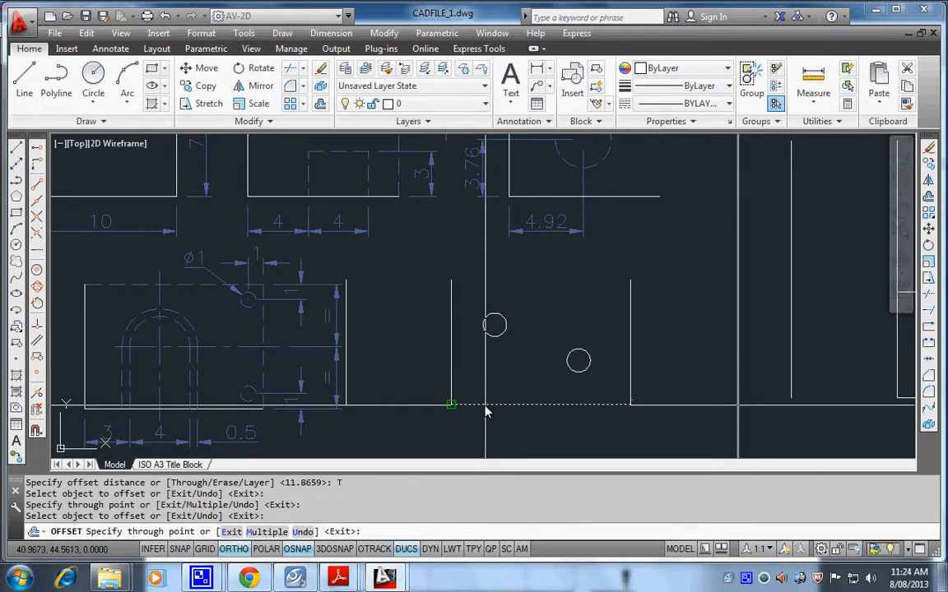
click(452, 295)
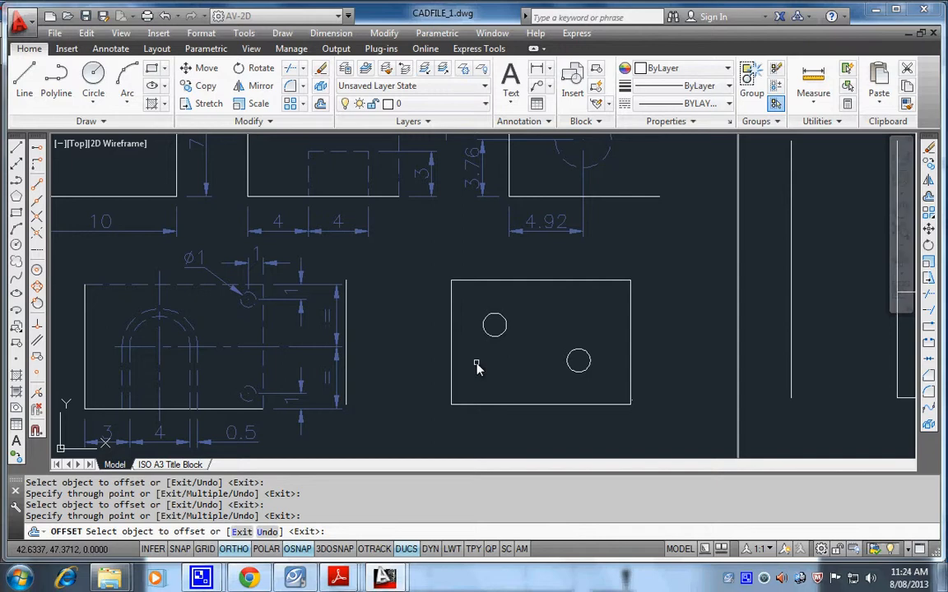
Step: Close the rectangle around the ø3.70 circle by offsetting its vertical and base lines through each other's free ends
scroll(459, 317, down, 1)
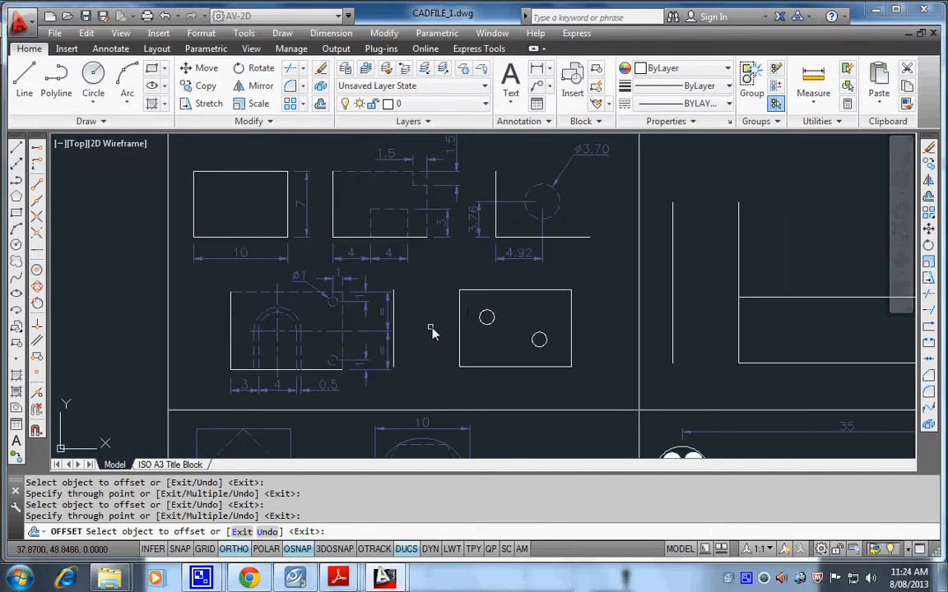
middle_drag(449, 330, 455, 400)
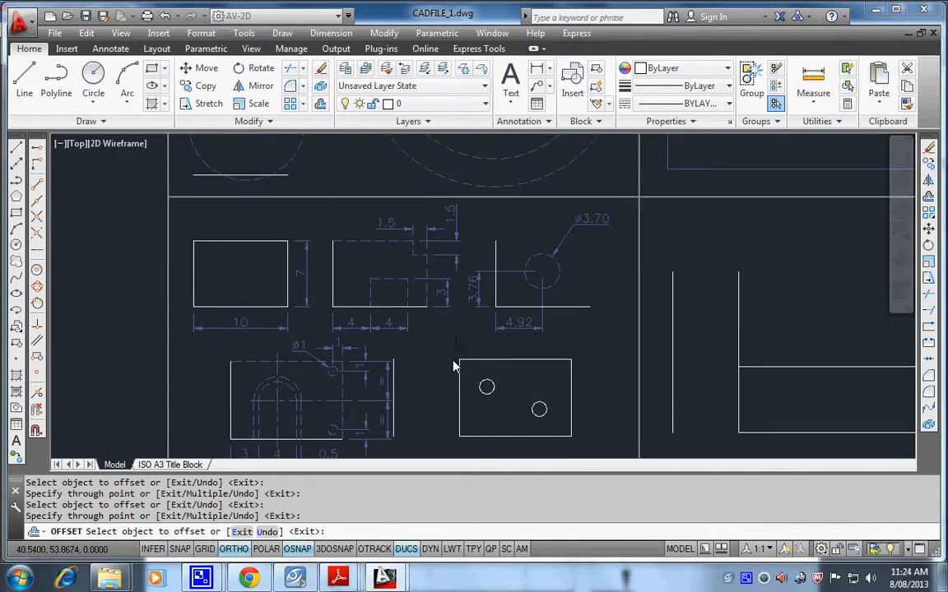
click(494, 255)
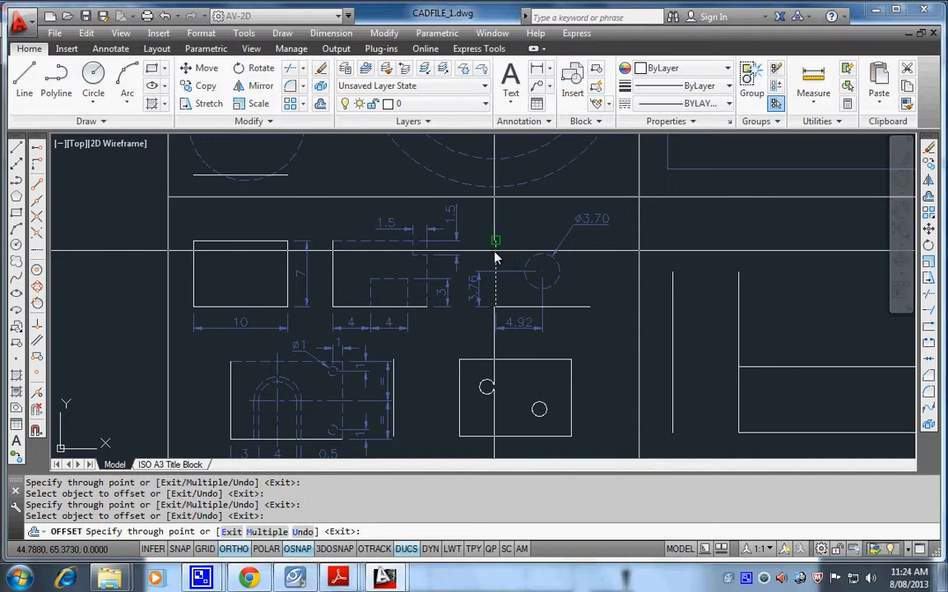
click(590, 317)
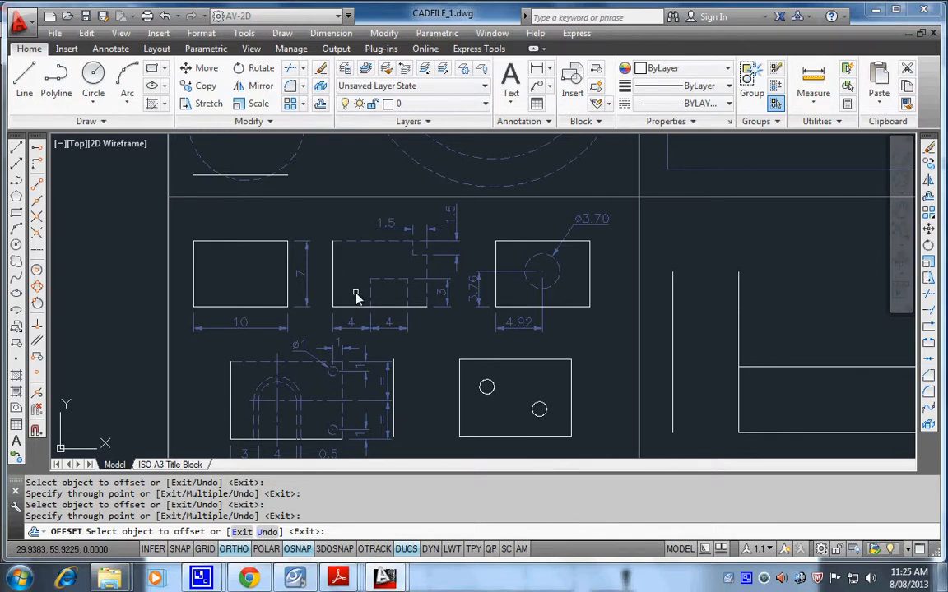
Step: In the nested-lines cell, offset the innermost horizontal line through its vertical line's lower end and that vertical line through the horizontal line's left end
scroll(486, 309, down, 4)
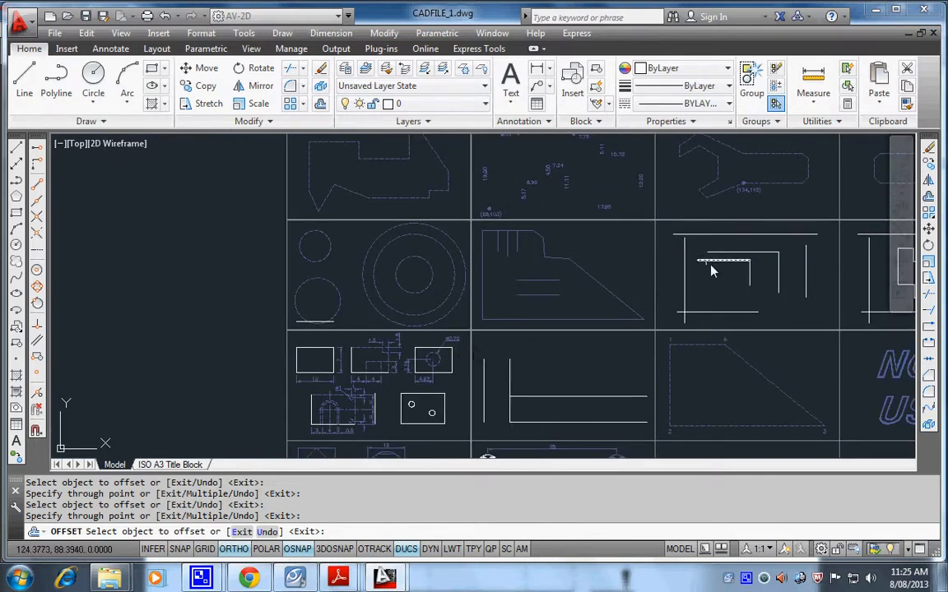
click(729, 261)
click(746, 286)
click(747, 280)
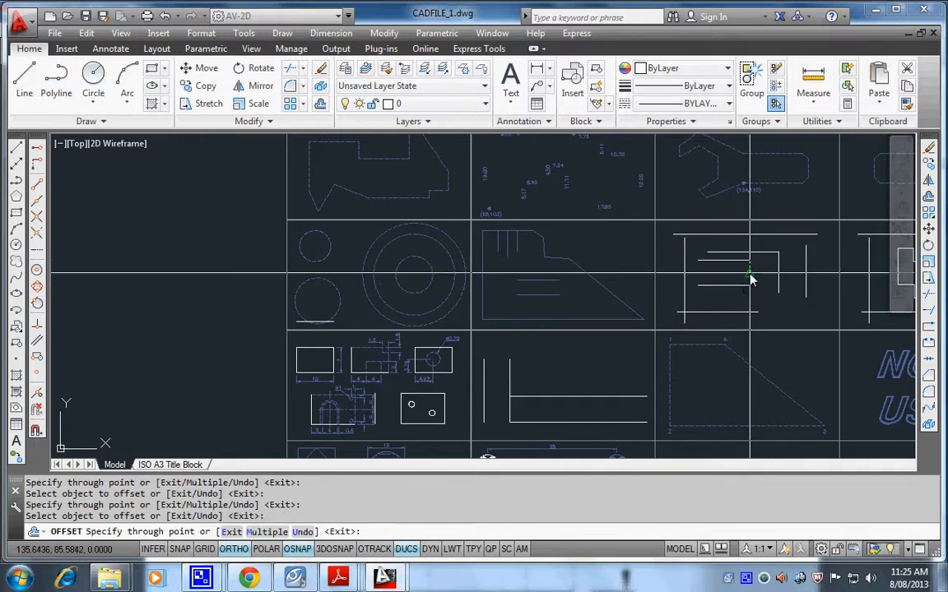
click(701, 289)
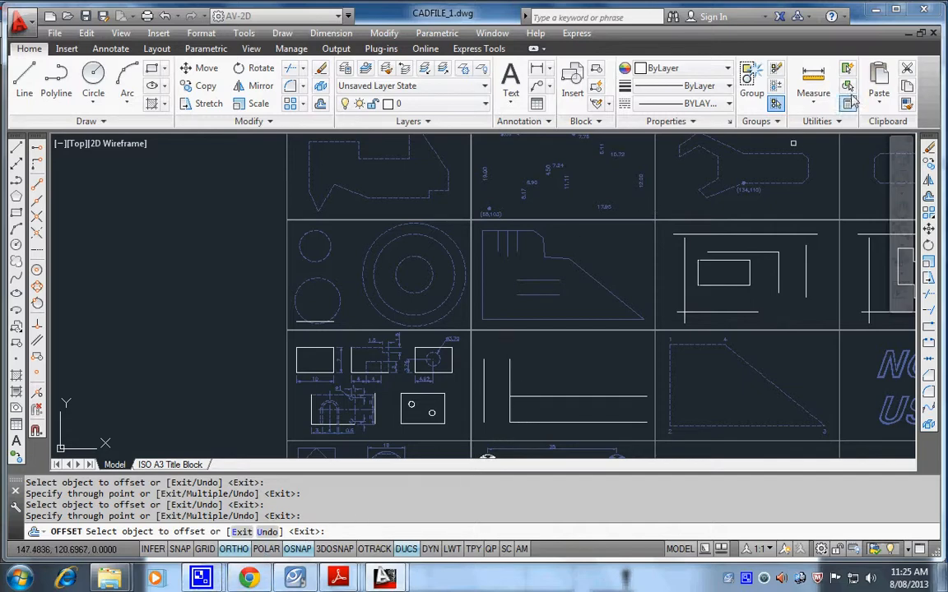
Step: Switch to the 13-Basic CAD.pdf manual in Adobe Reader
click(876, 13)
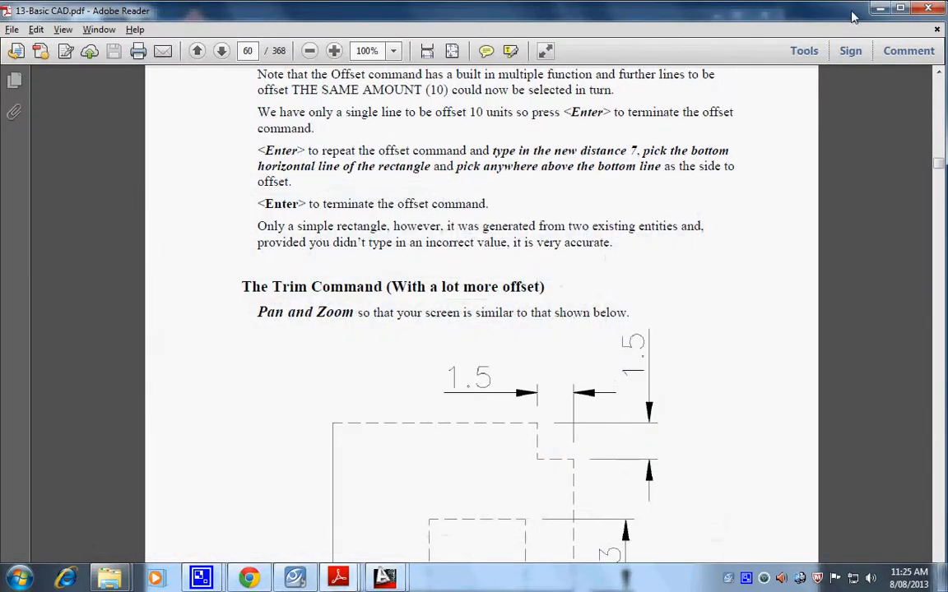